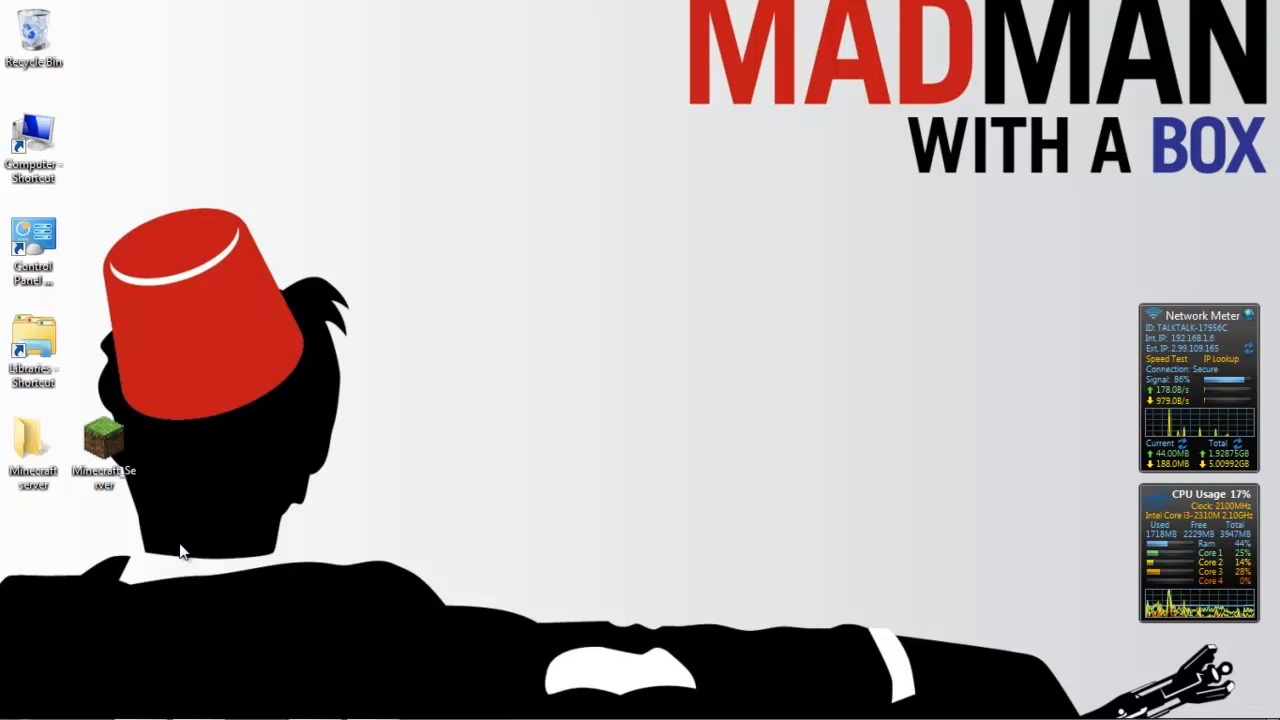
pyautogui.click(118, 440)
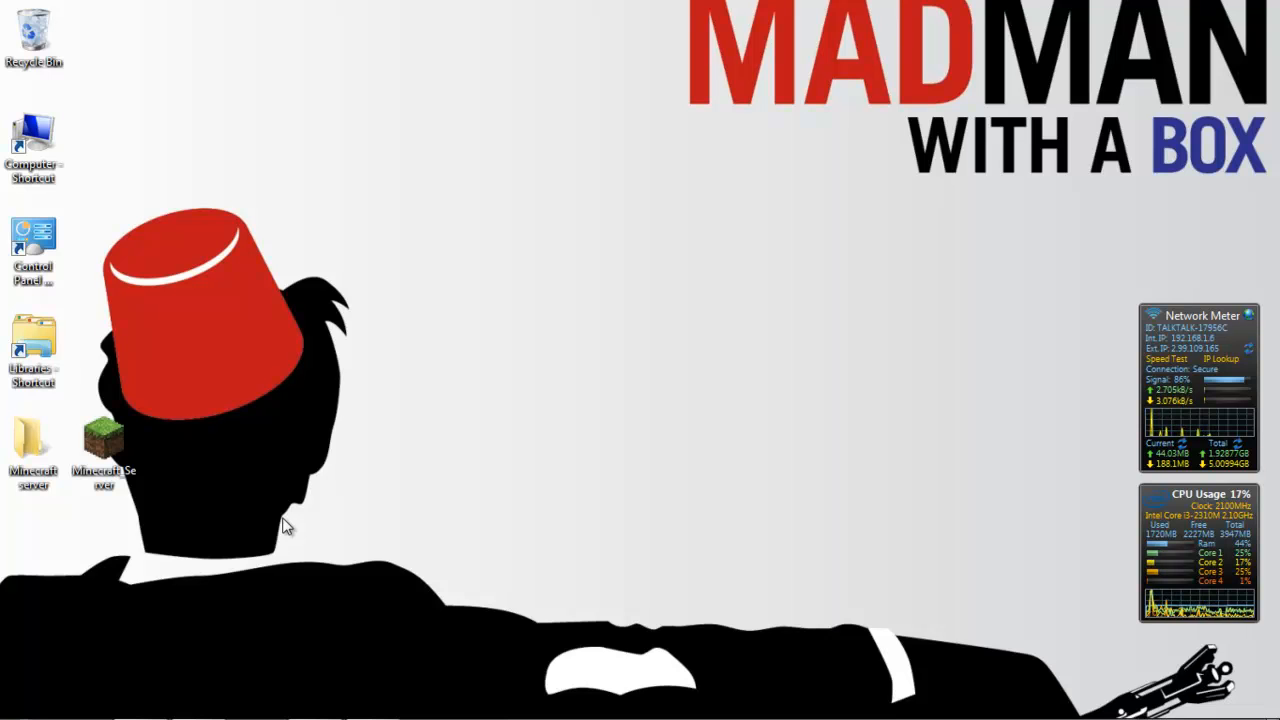
pyautogui.click(130, 455)
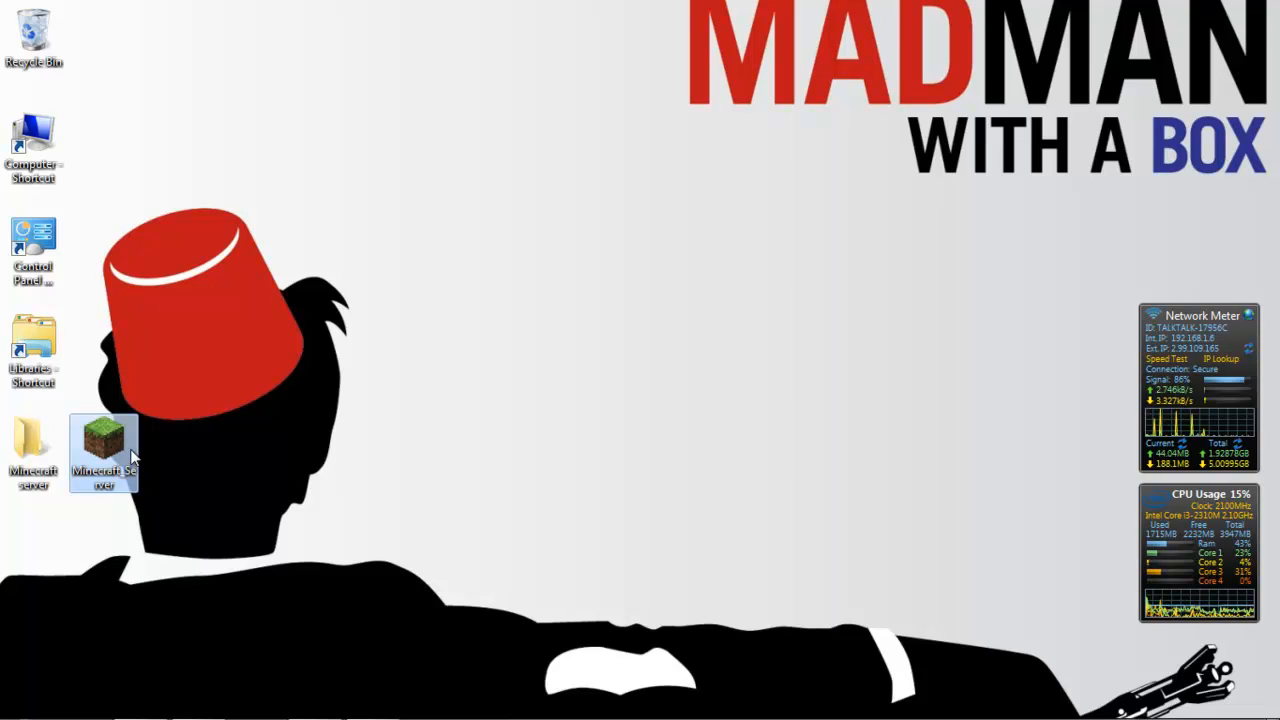
pyautogui.click(180, 500)
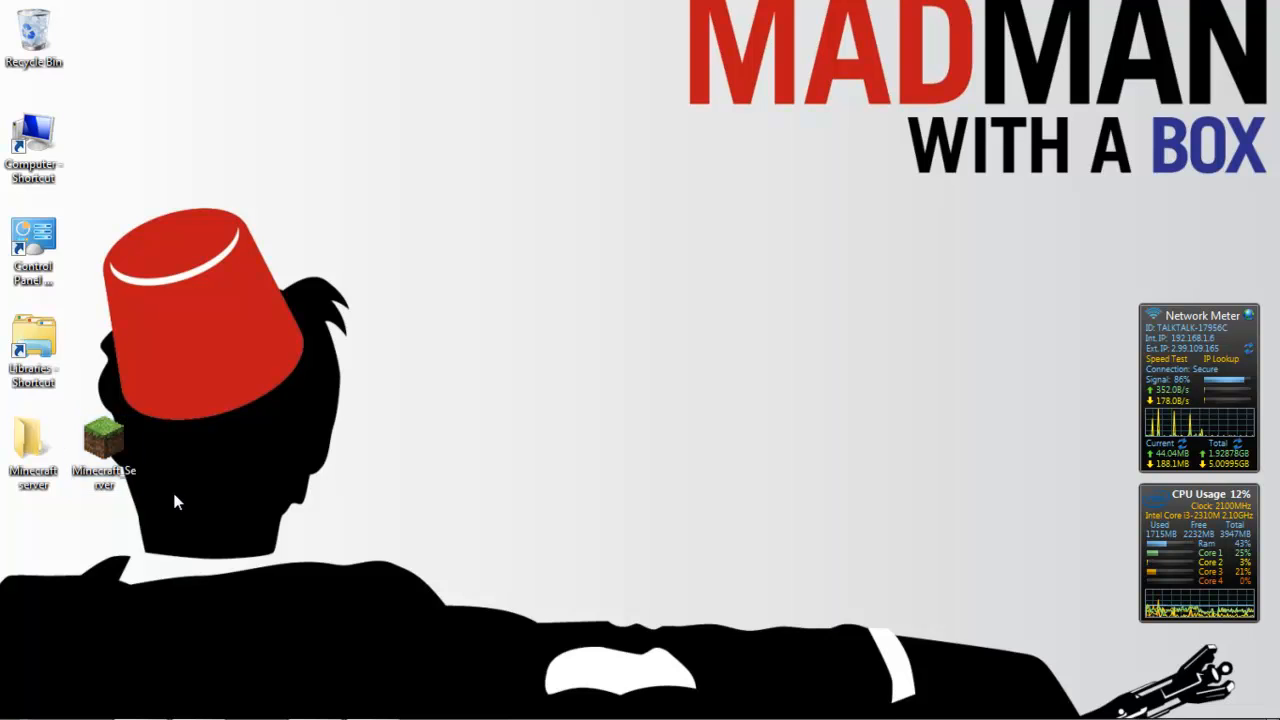
pyautogui.click(30, 445)
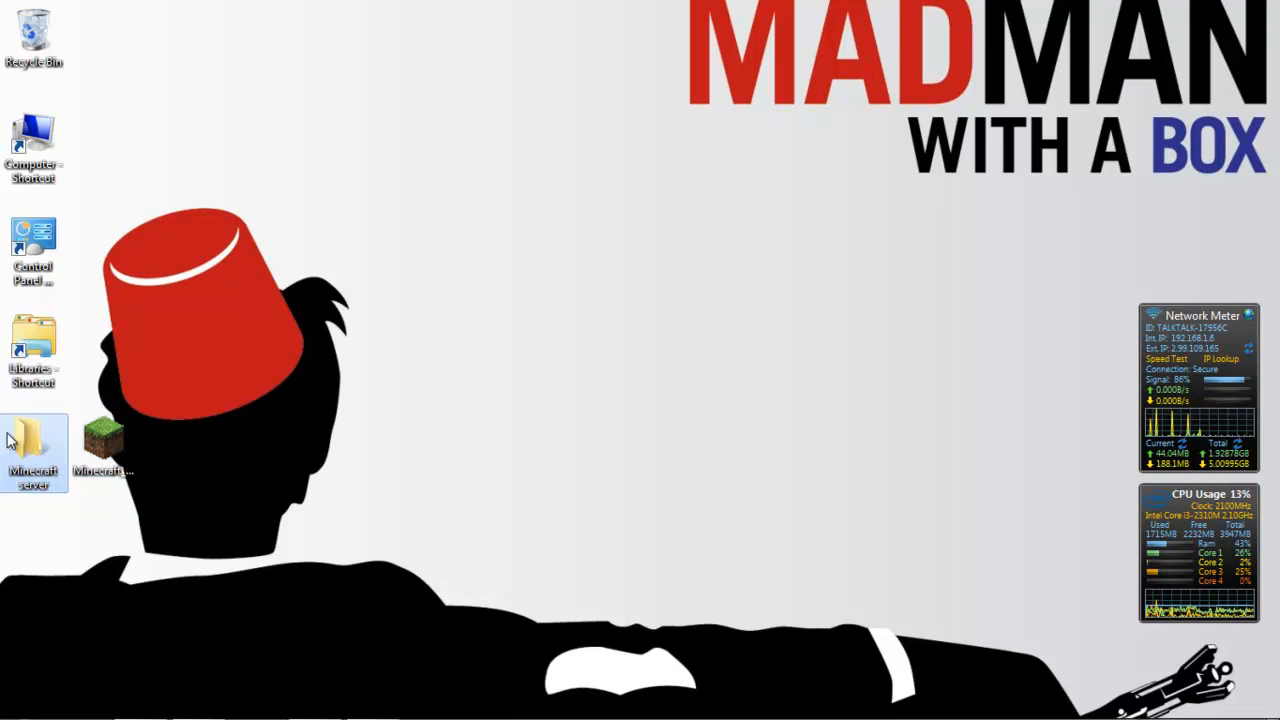
# - Move the Minecraft_Server file from the desktop into the Minecraft server folder and check the folder's contents
pyautogui.click(106, 442)
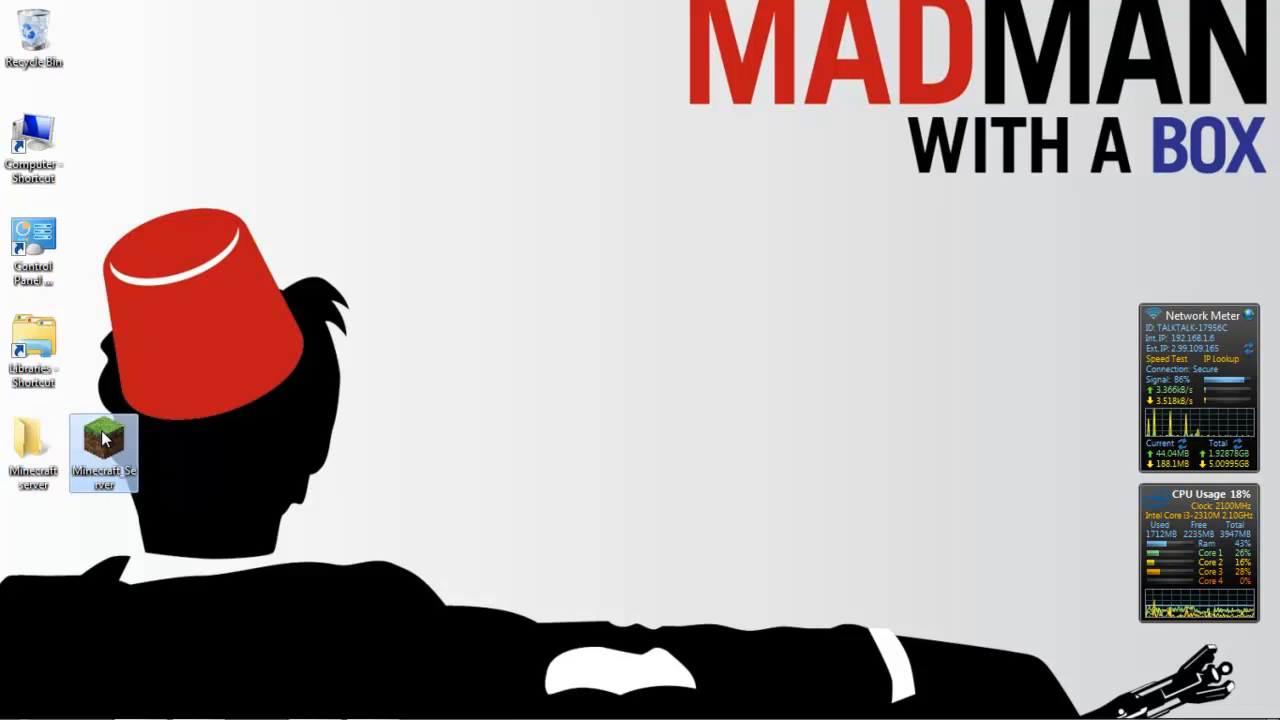
pyautogui.moveTo(107, 447); pyautogui.dragTo(40, 440)
pyautogui.doubleClick(18, 476)
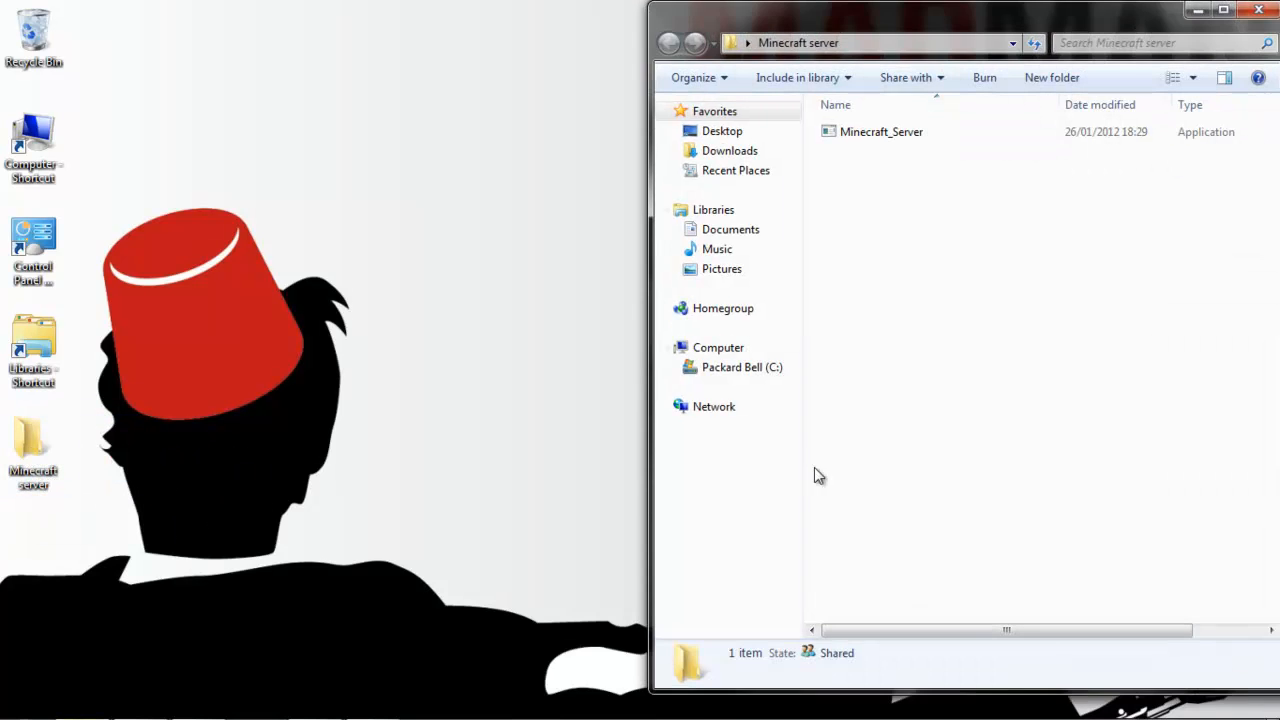
pyautogui.click(1258, 10)
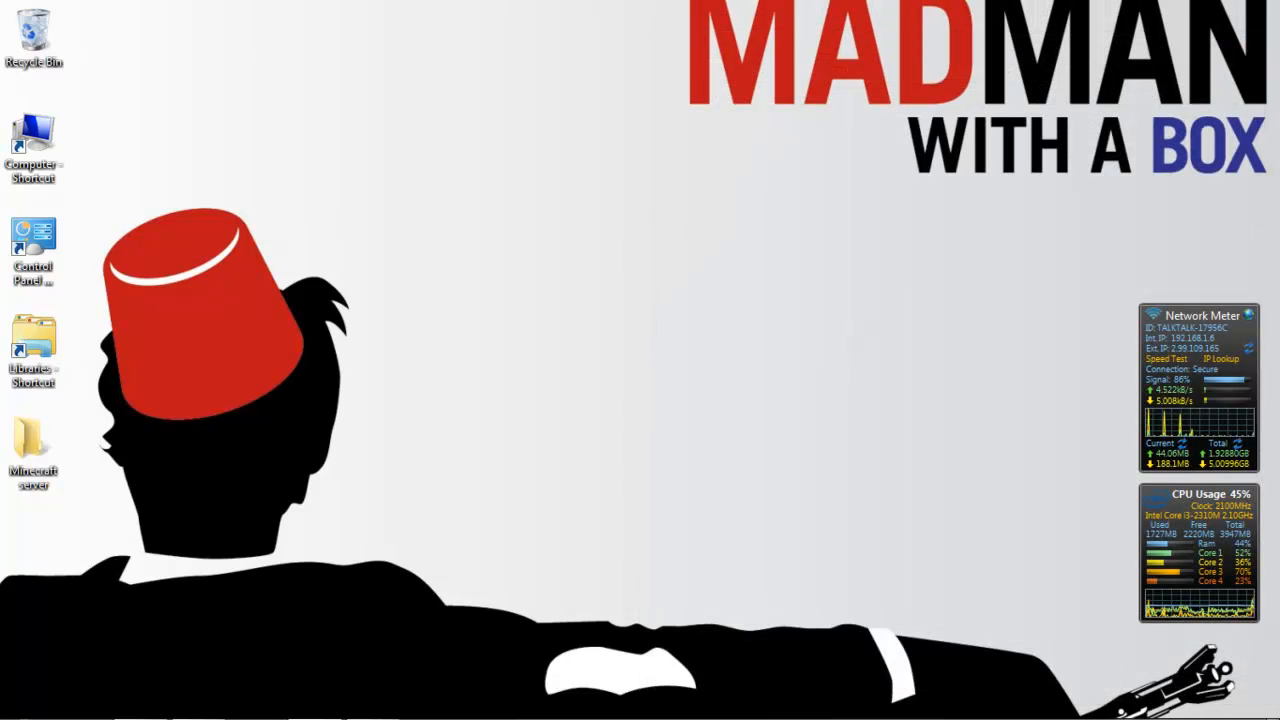
# - Switch to the router's configuration page in Chrome and open a Command Prompt (cmd) window over it
pyautogui.click(220, 705)
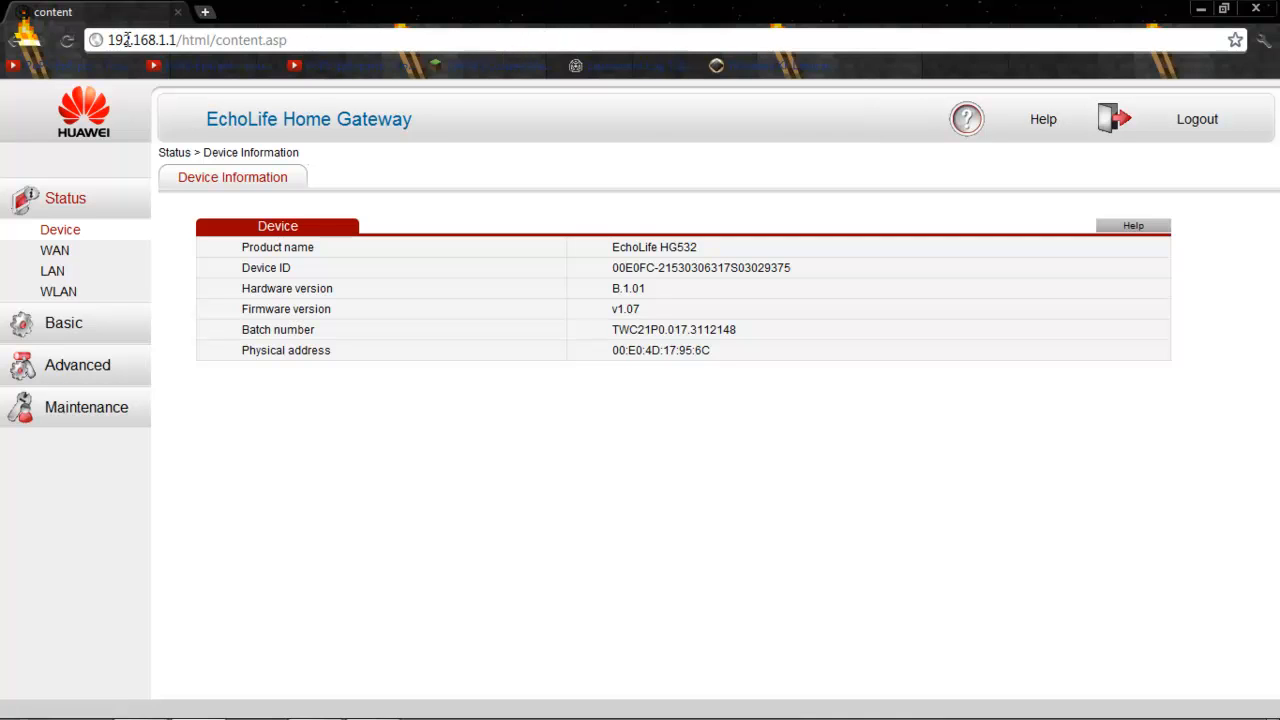
pyautogui.moveTo(12, 712)
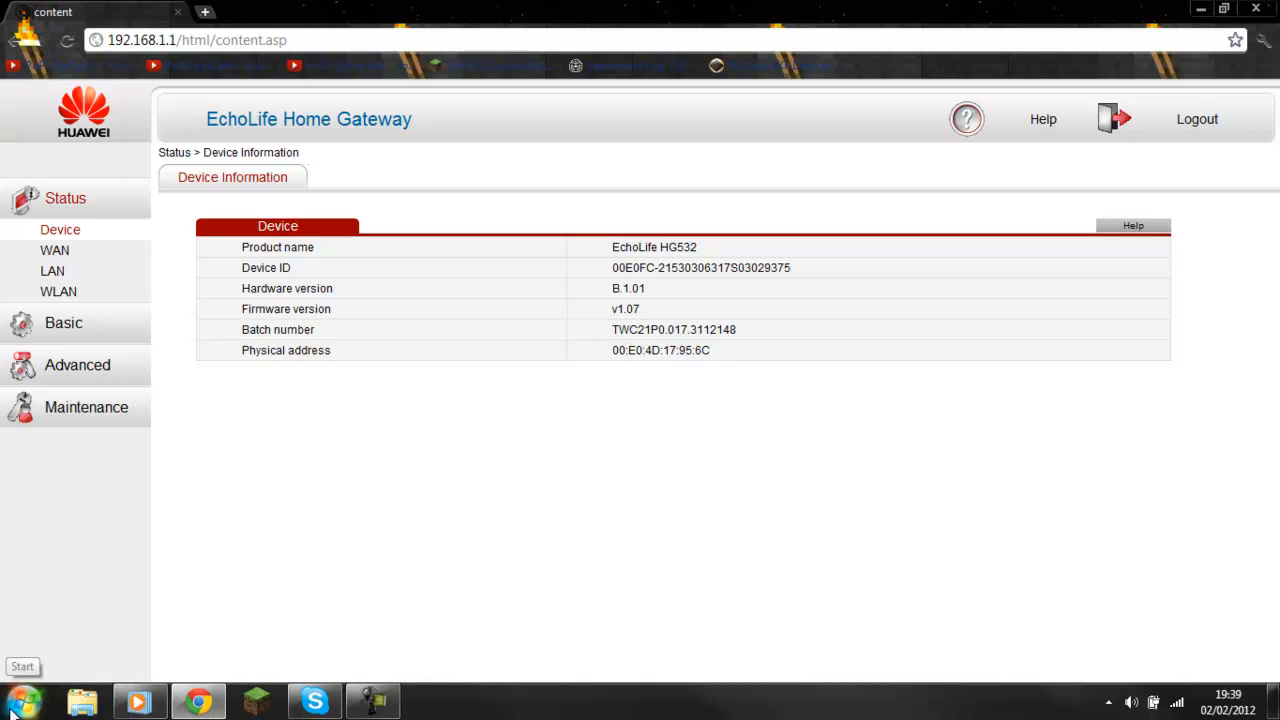
pyautogui.click(12, 712)
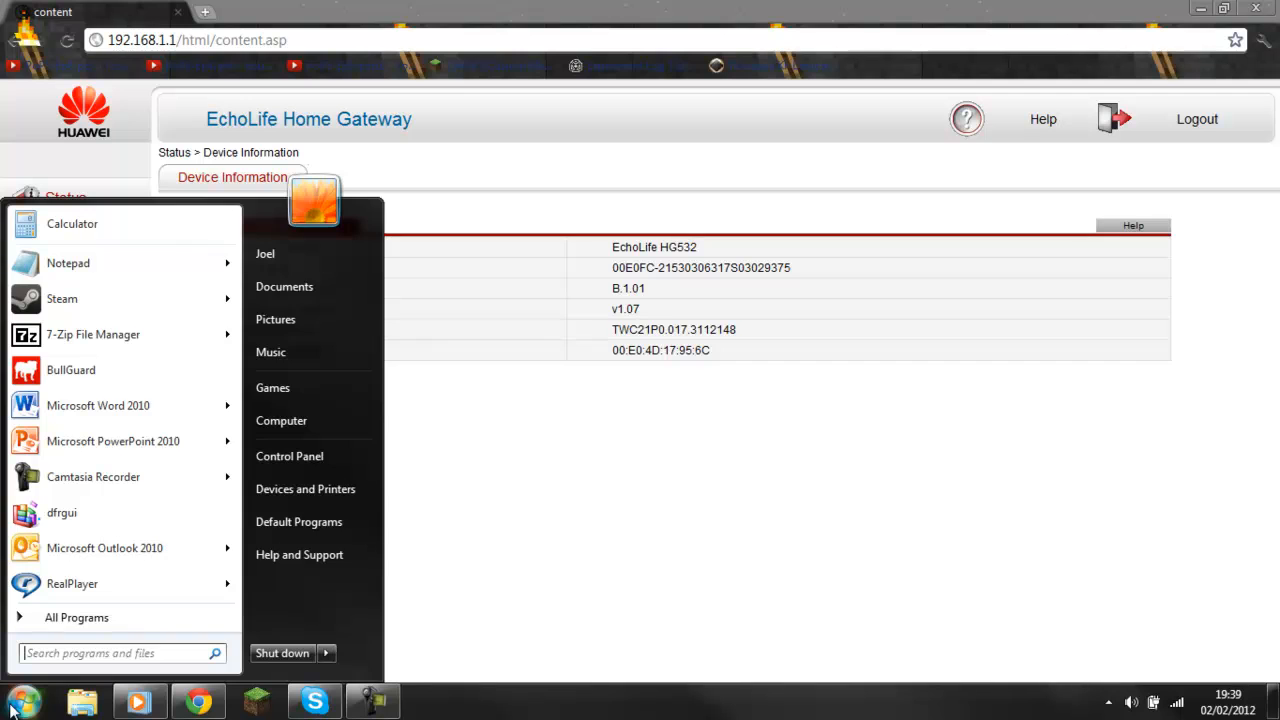
pyautogui.write('cmd')
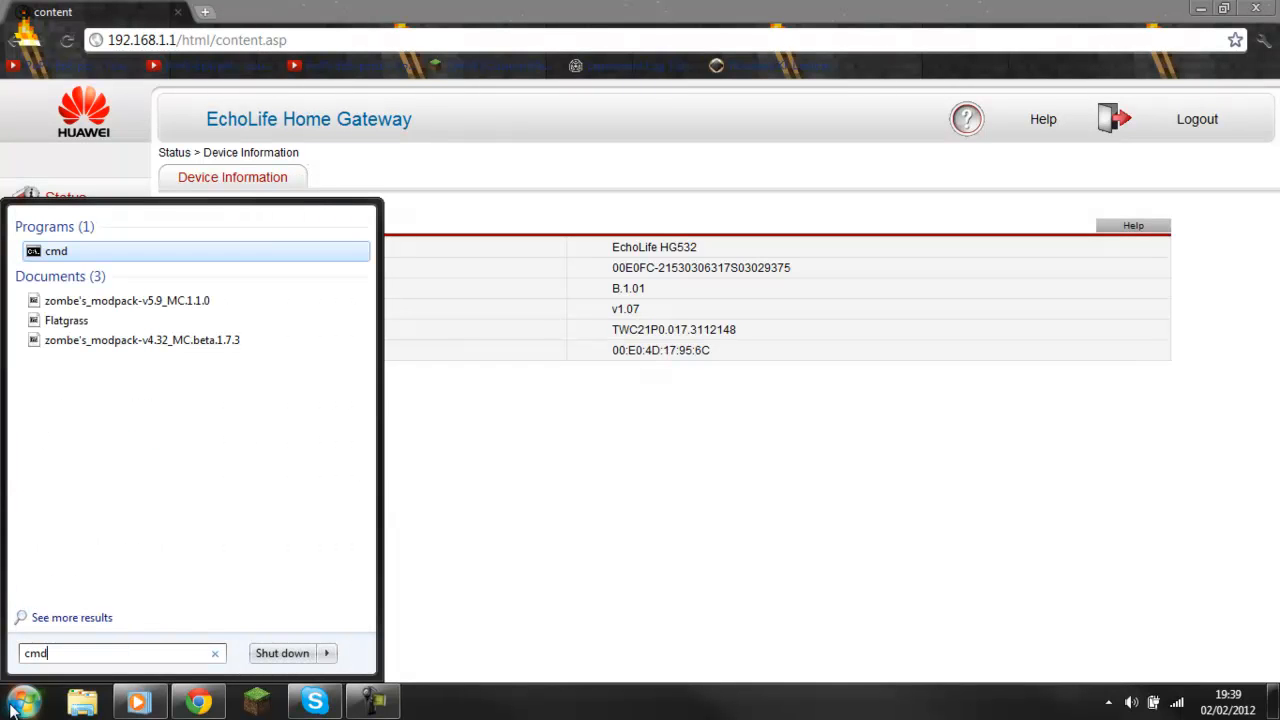
pyautogui.press('Return')
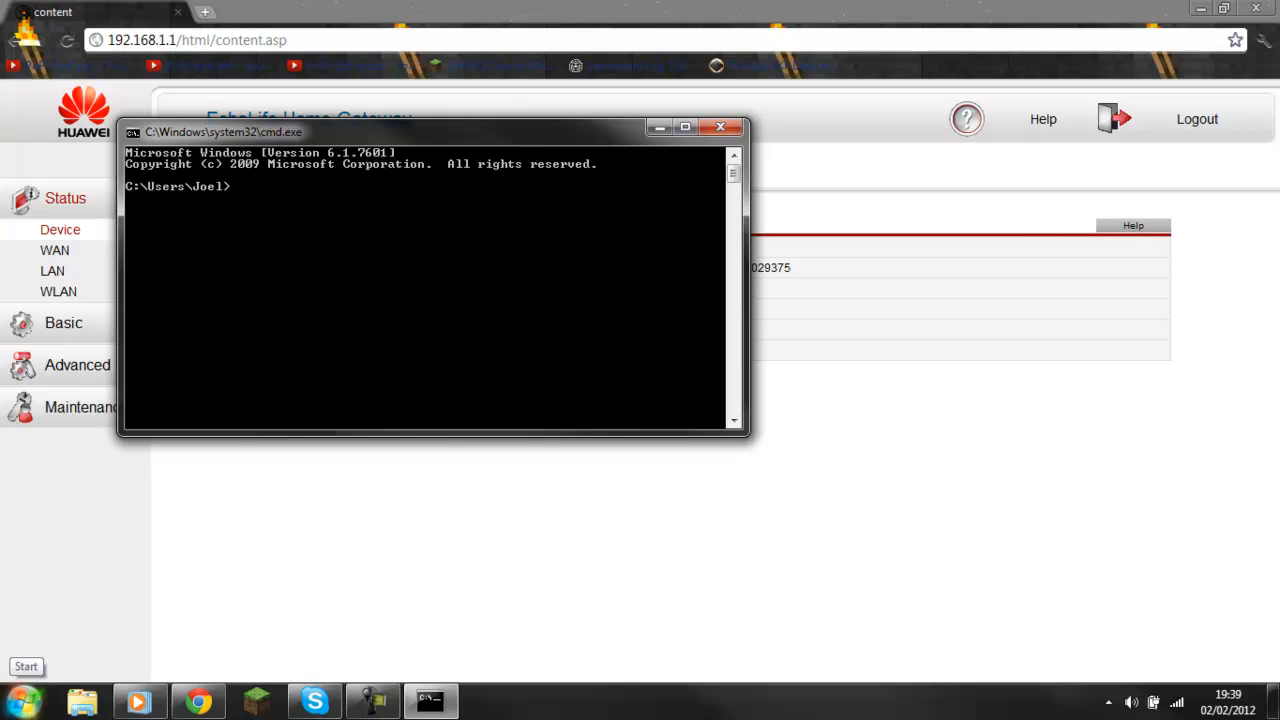
# - Run ipconfig to look up the wireless adapter's IPv4 address and default gateway, and close the Command Prompt
pyautogui.write('ipconfig')
pyautogui.press('Return')
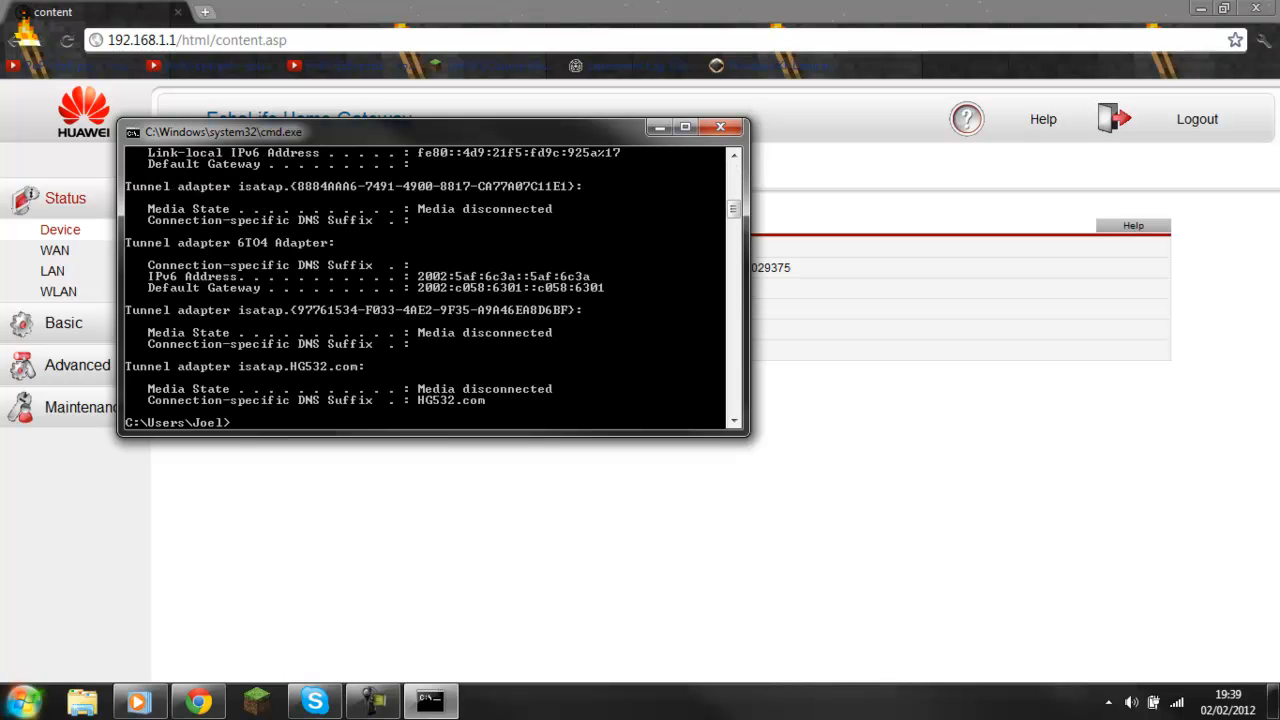
pyautogui.scroll(10, 415, 295)
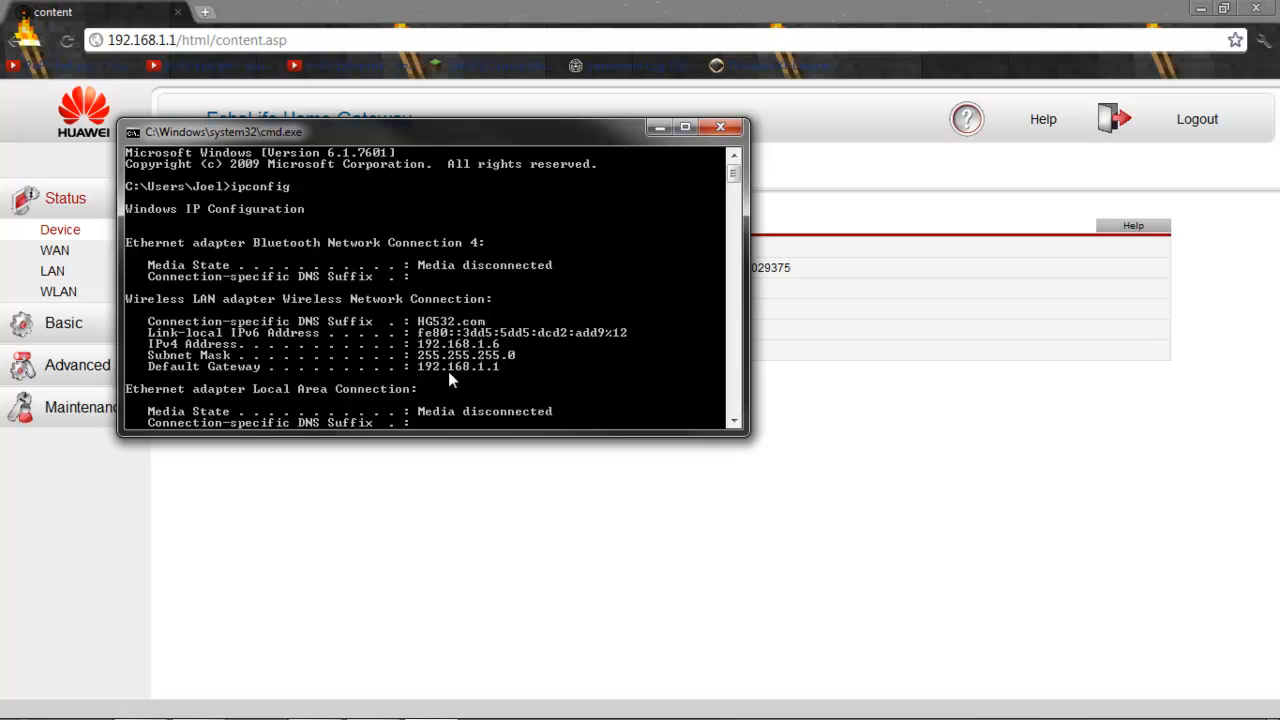
pyautogui.click(720, 127)
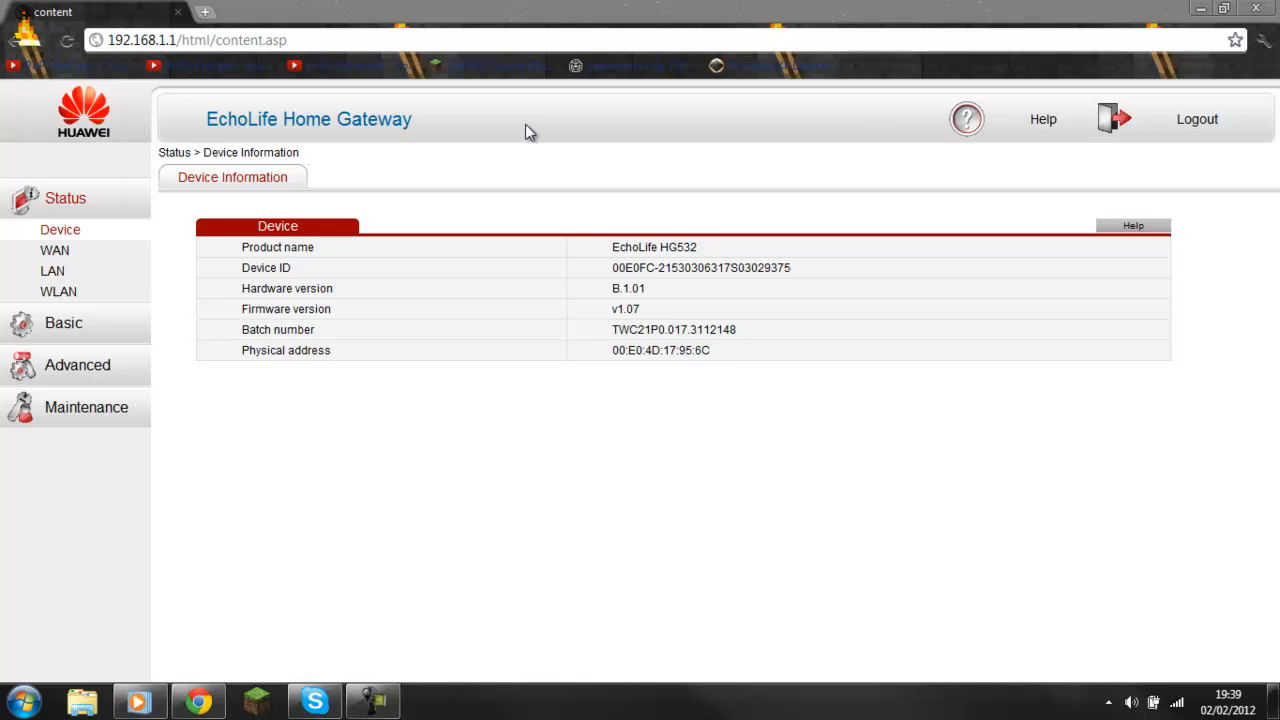
# - Open the Port Mapping page in the router's advanced NAT settings
pyautogui.click(107, 373)
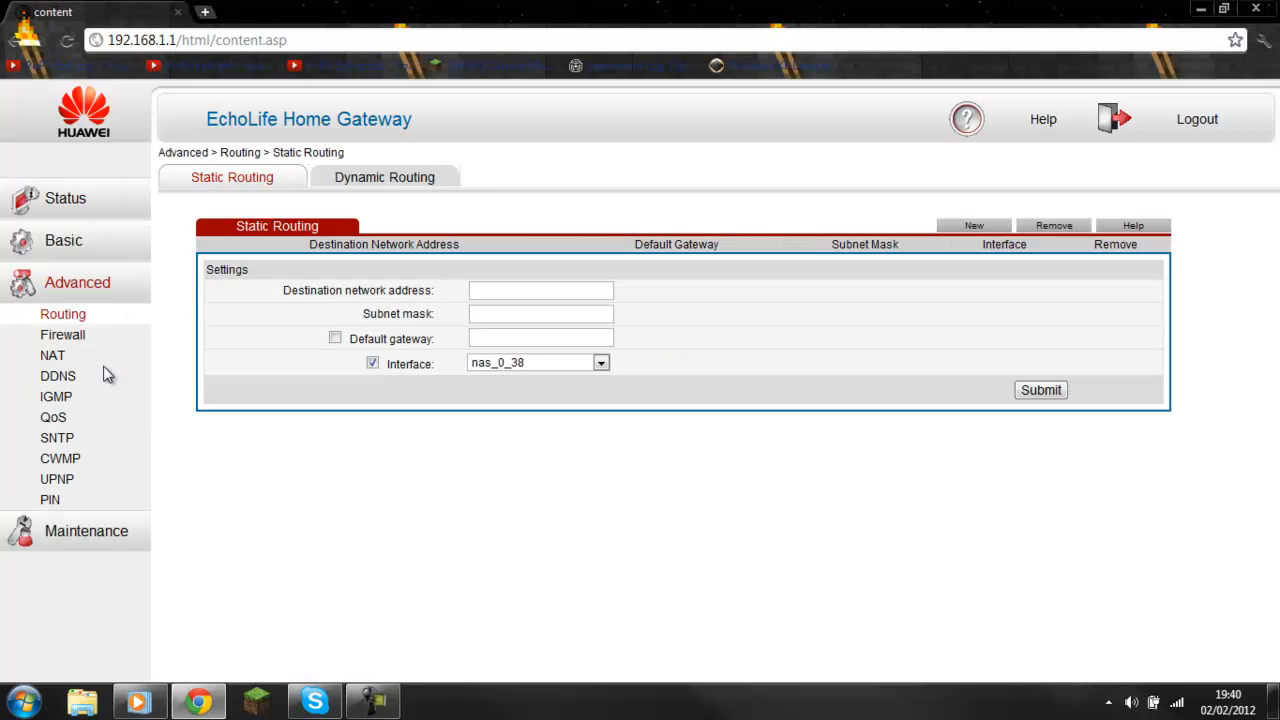
pyautogui.click(50, 358)
pyautogui.click(536, 180)
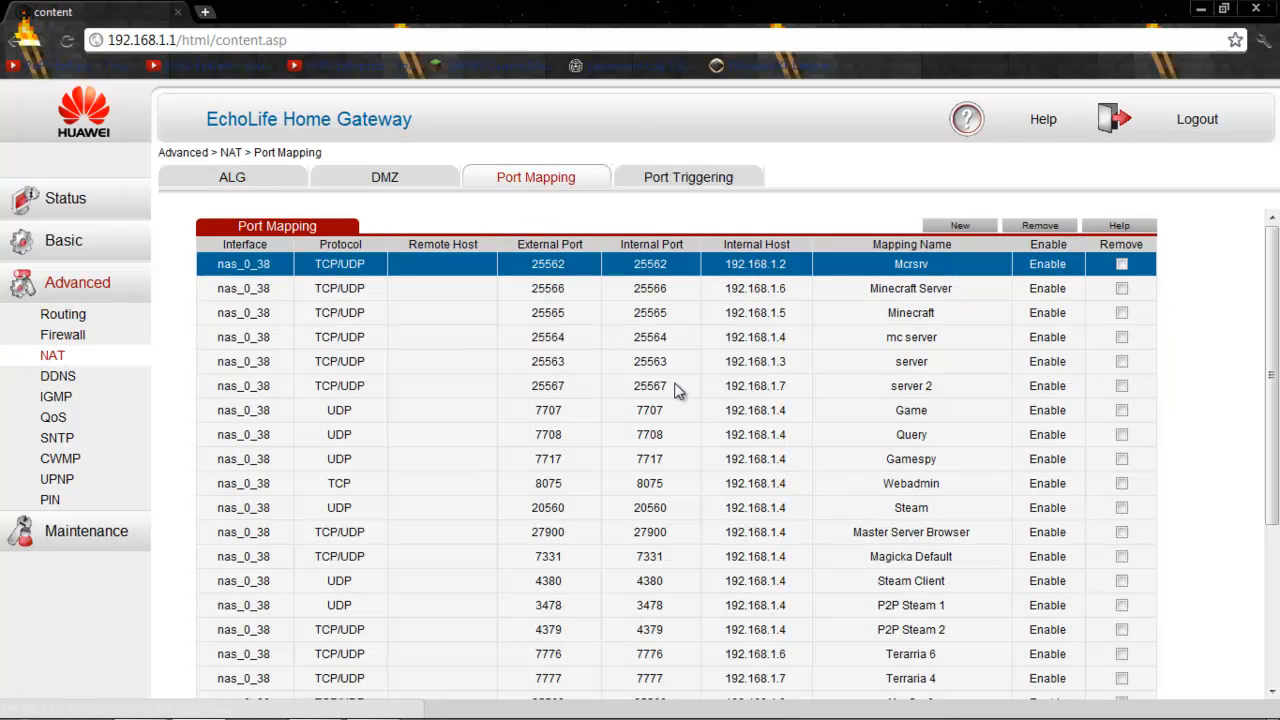
# - Examine the existing port mappings and the settings form beneath the list
pyautogui.click(550, 315)
pyautogui.click(456, 274)
pyautogui.scroll(-3, 457, 283)
pyautogui.scroll(3, 466, 266)
pyautogui.scroll(-5, 580, 285)
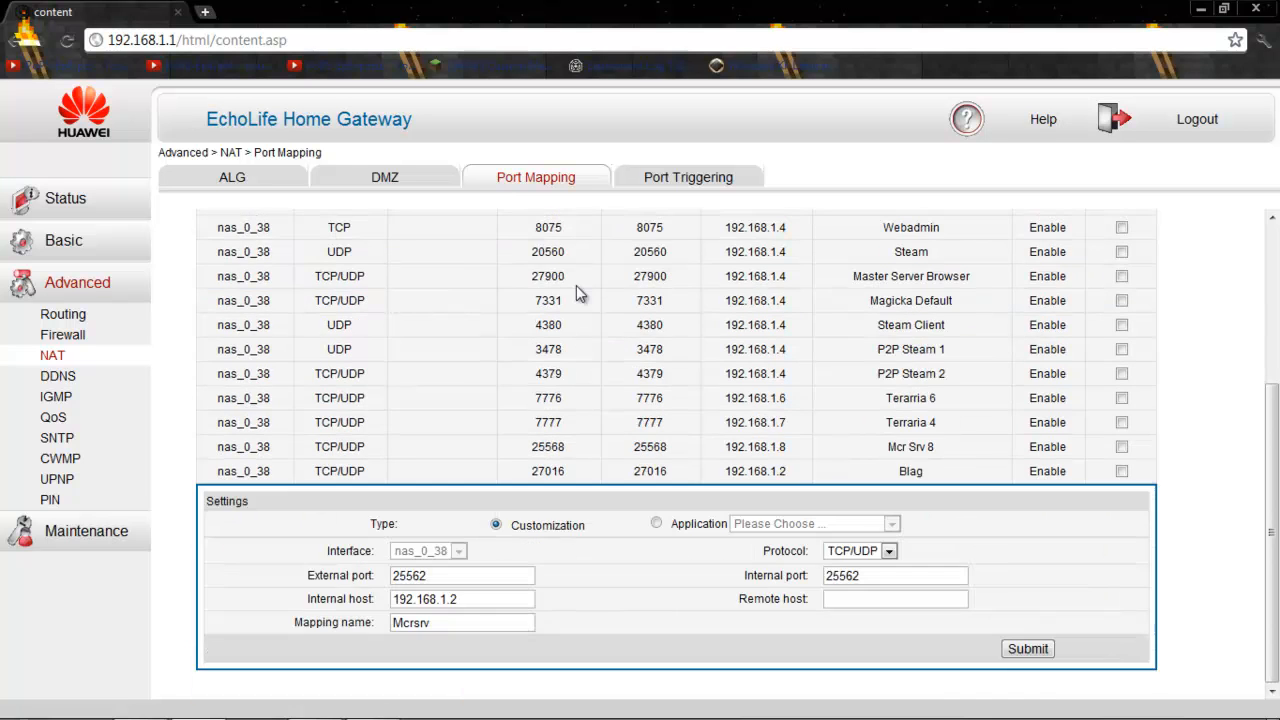
pyautogui.scroll(5, 578, 285)
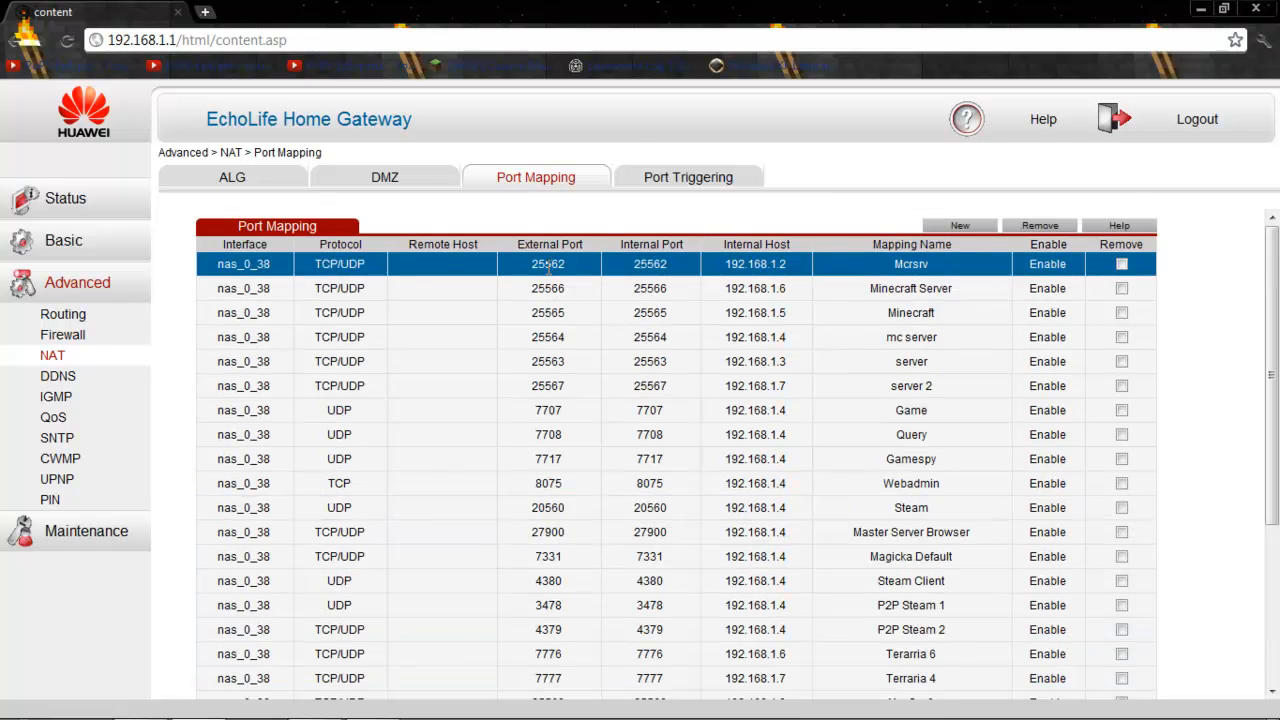
# - Review the Mcrsrv mapping's external port, internal host and mapping name, submit it, and close the browser
pyautogui.scroll(-5, 550, 280)
pyautogui.moveTo(466, 576)
pyautogui.mouseDown()
pyautogui.moveTo(200, 567)
pyautogui.moveTo(458, 575)
pyautogui.mouseUp()
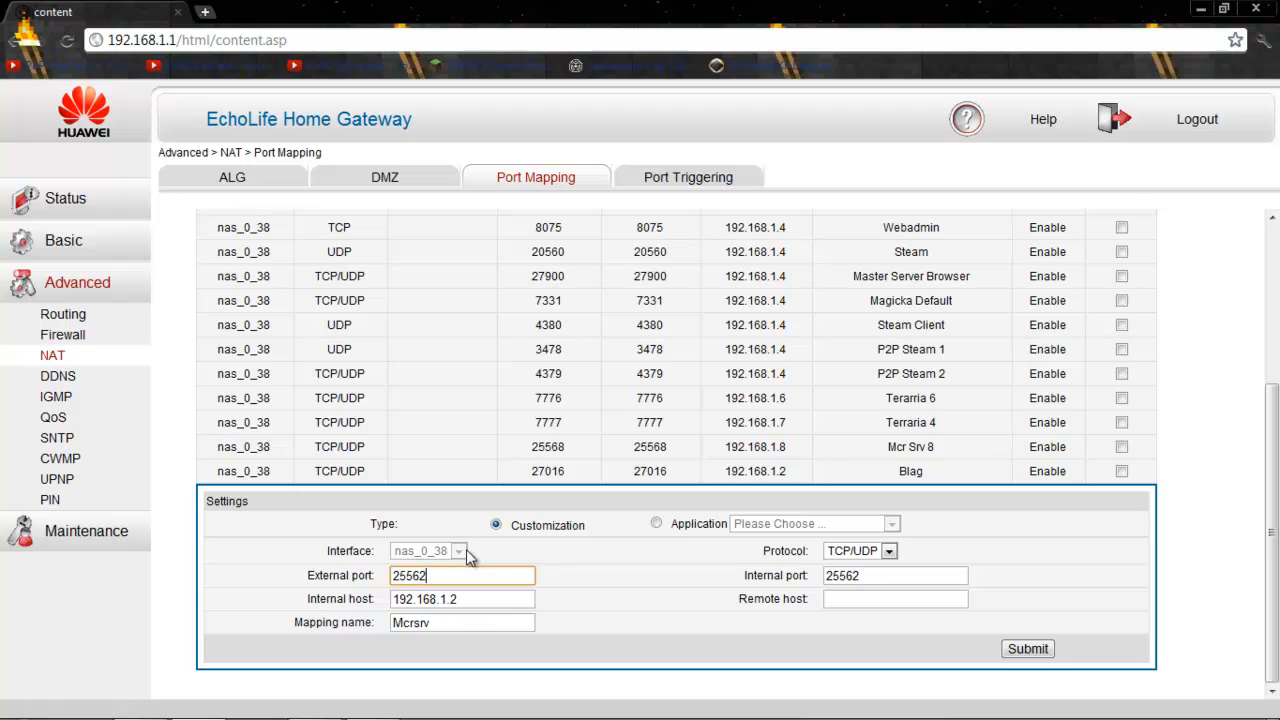
pyautogui.click(508, 600)
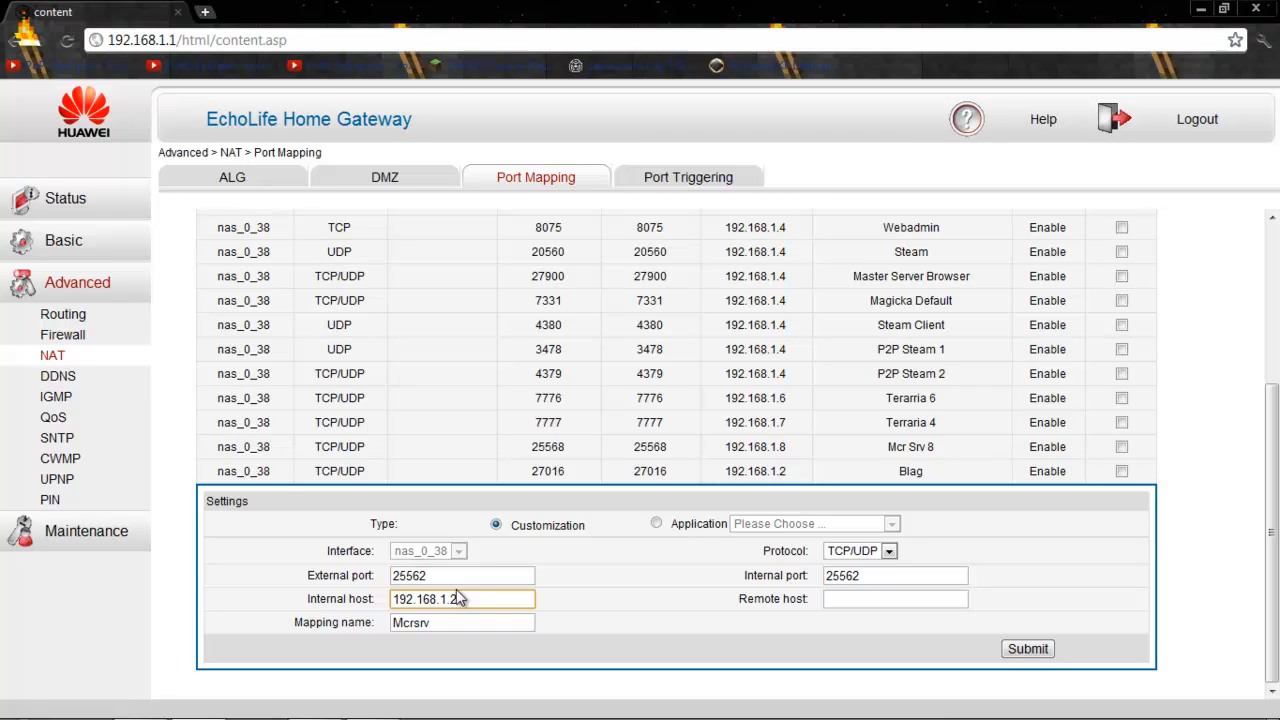
pyautogui.click(450, 624)
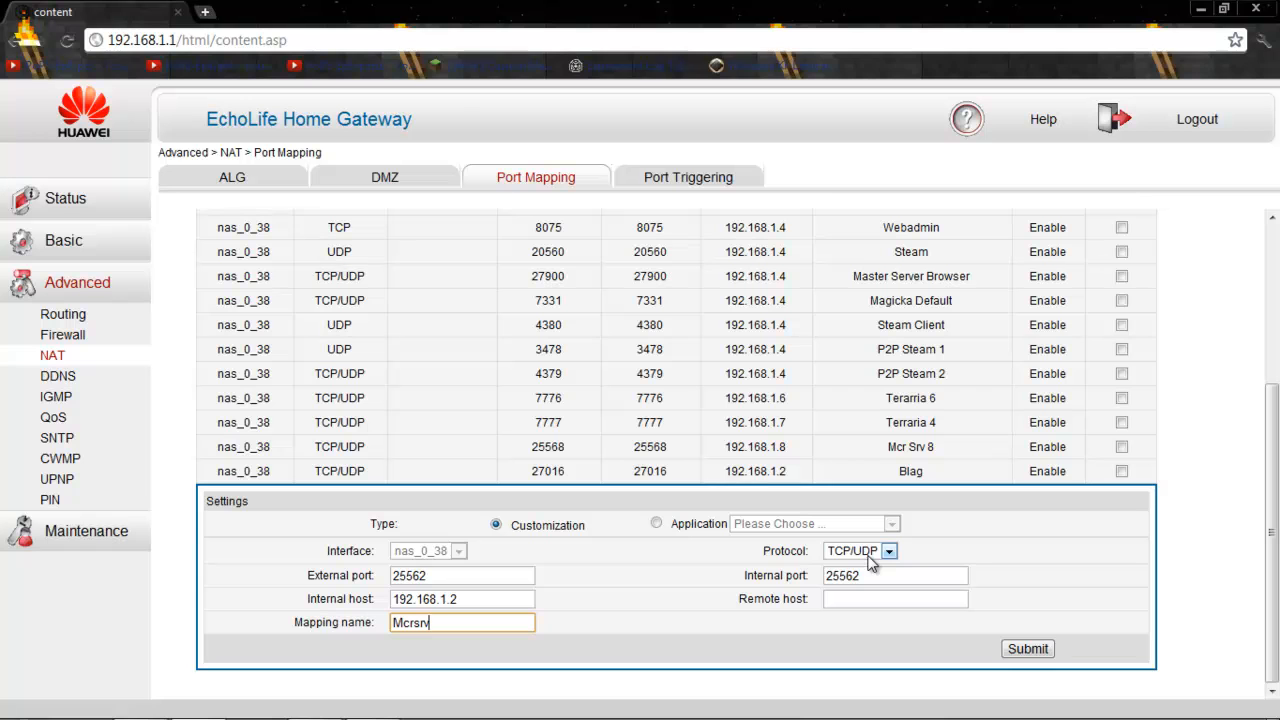
pyautogui.click(1027, 648)
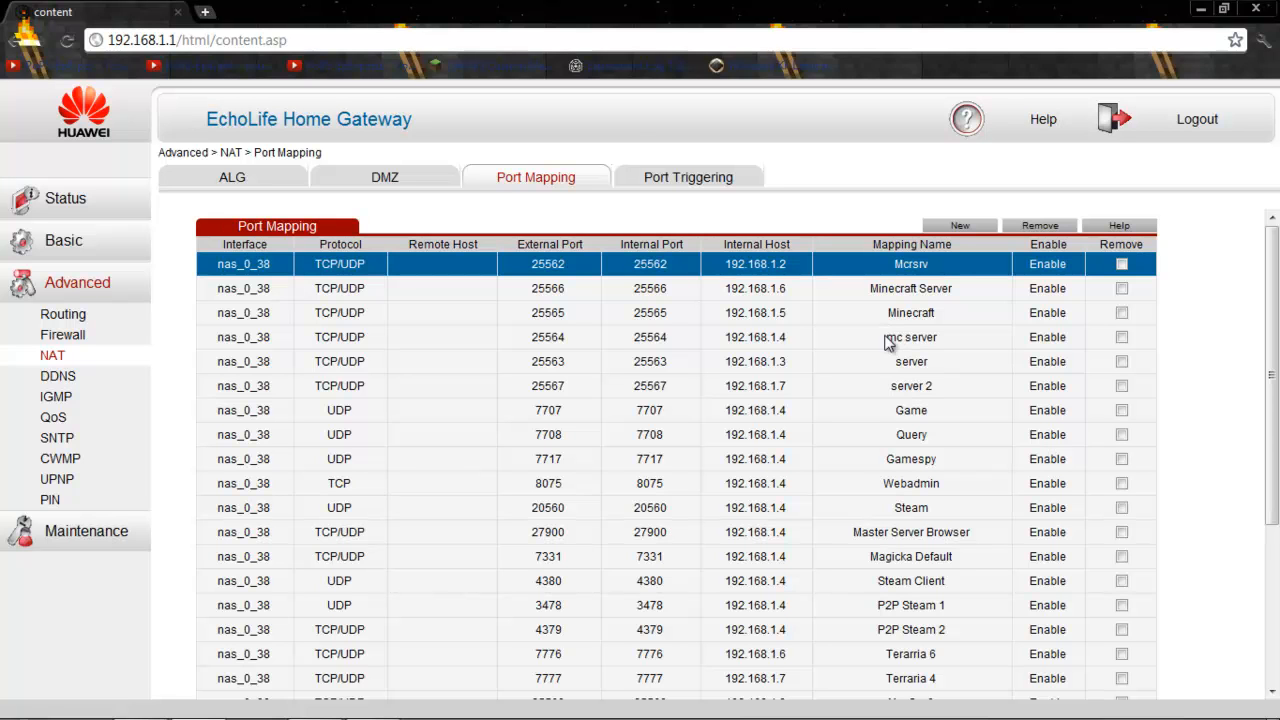
pyautogui.click(1271, 11)
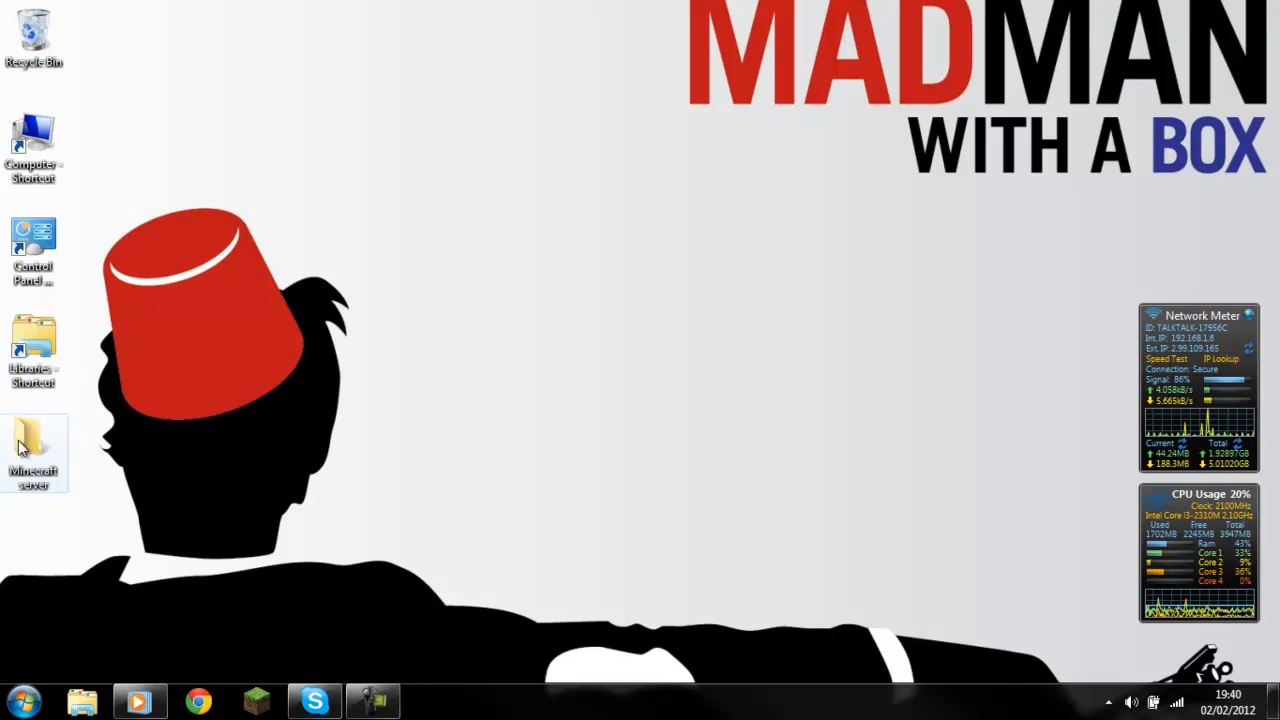
# - Run Minecraft_Server from the desktop's Minecraft server folder, allowing the unverified publisher, so it generates its server files
pyautogui.doubleClick(22, 449)
pyautogui.doubleClick(880, 133)
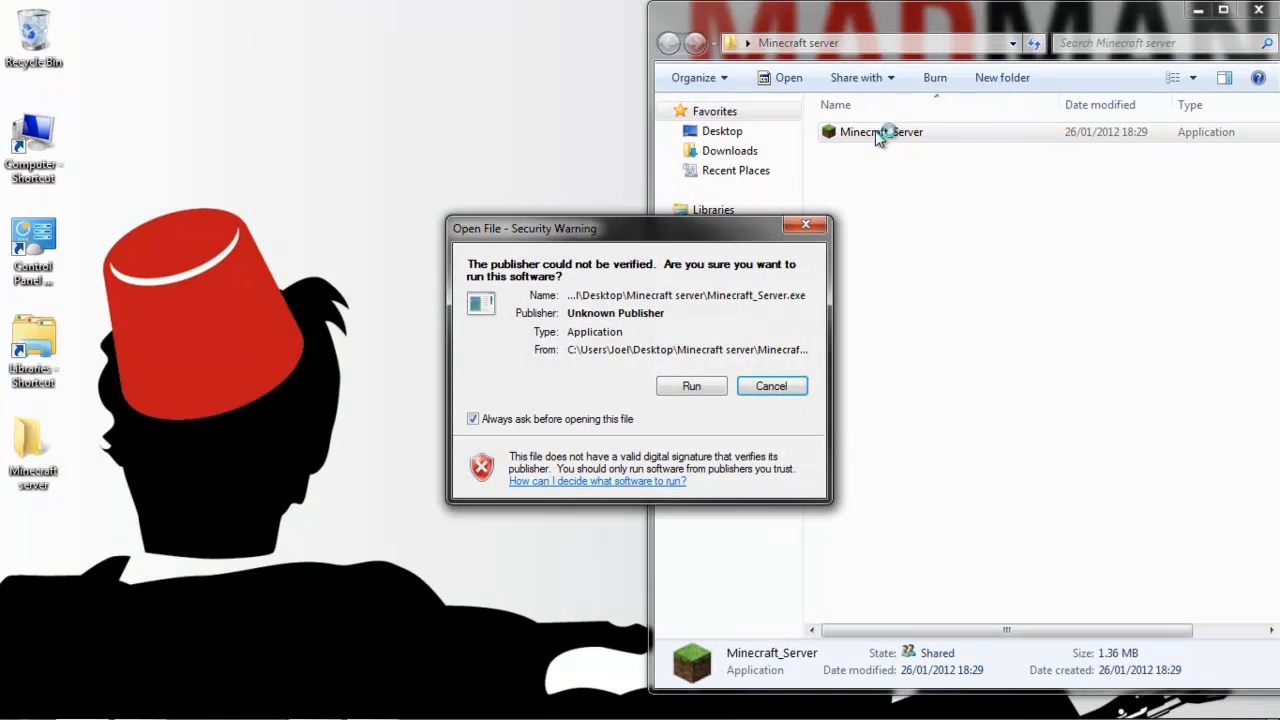
pyautogui.click(692, 387)
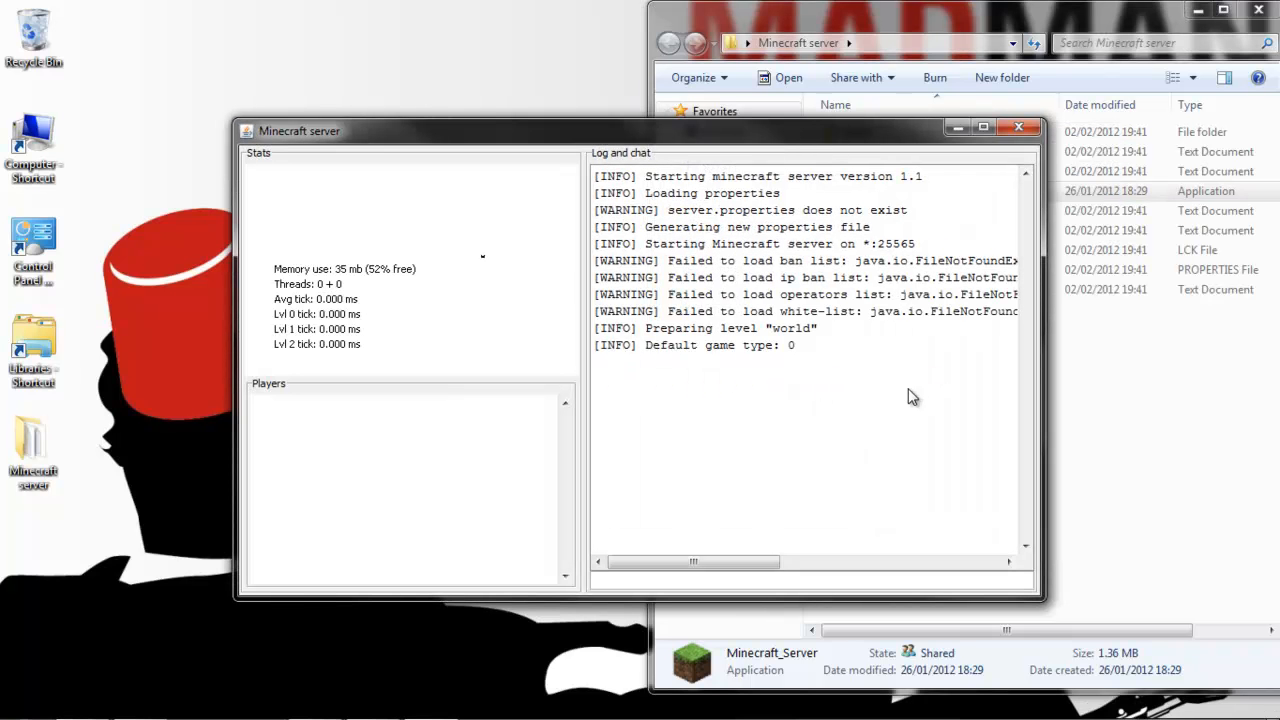
# - Look at the generated ops and white-list text files in the Minecraft server folder and close them
pyautogui.click(1134, 434)
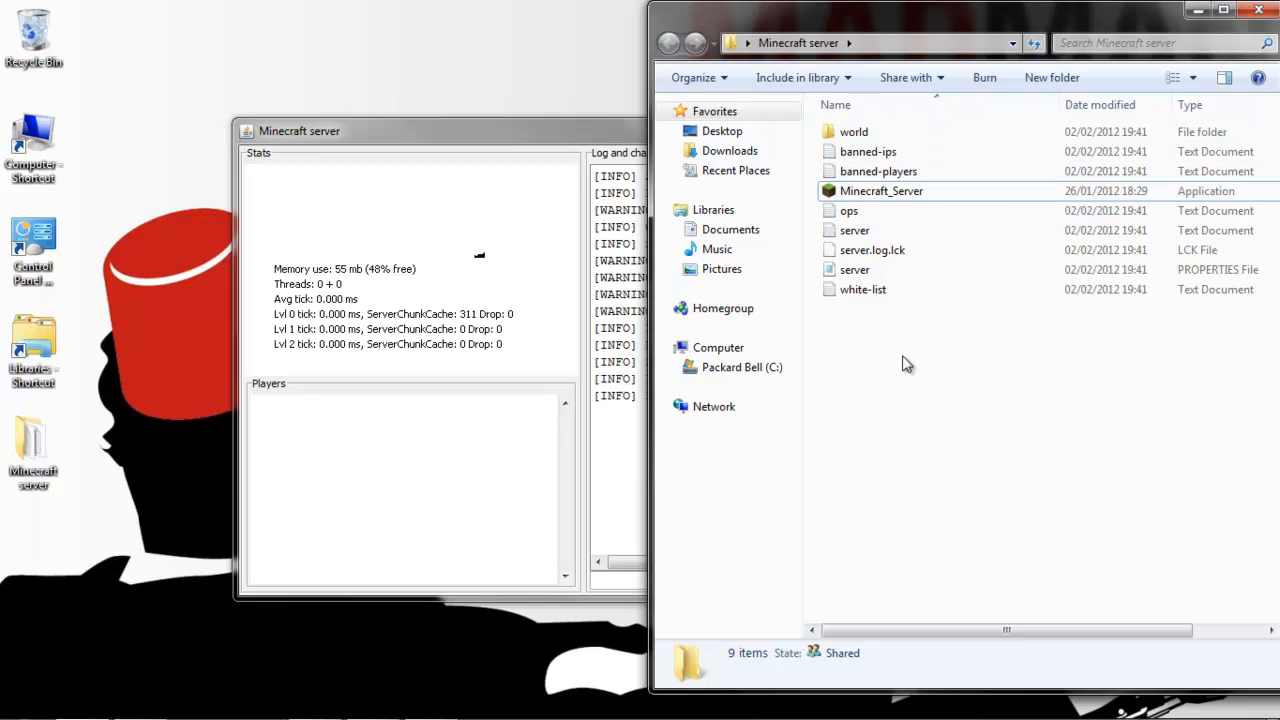
pyautogui.doubleClick(850, 210)
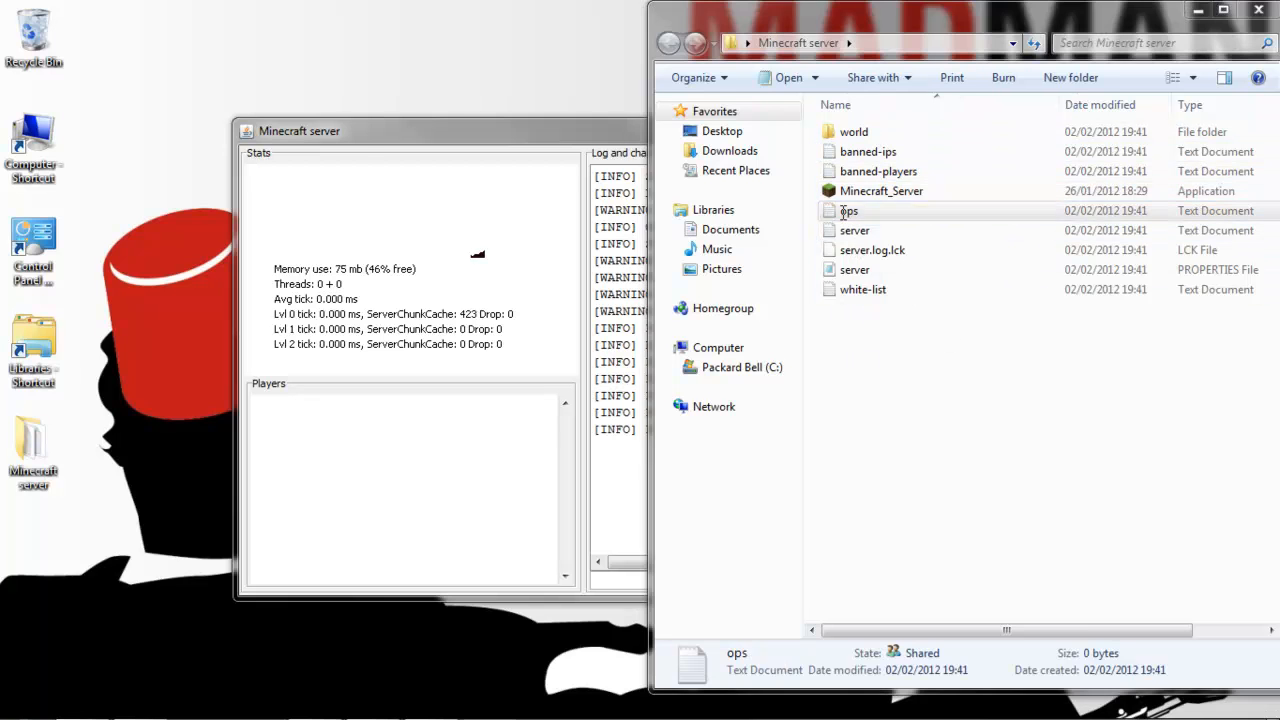
pyautogui.click(1083, 116)
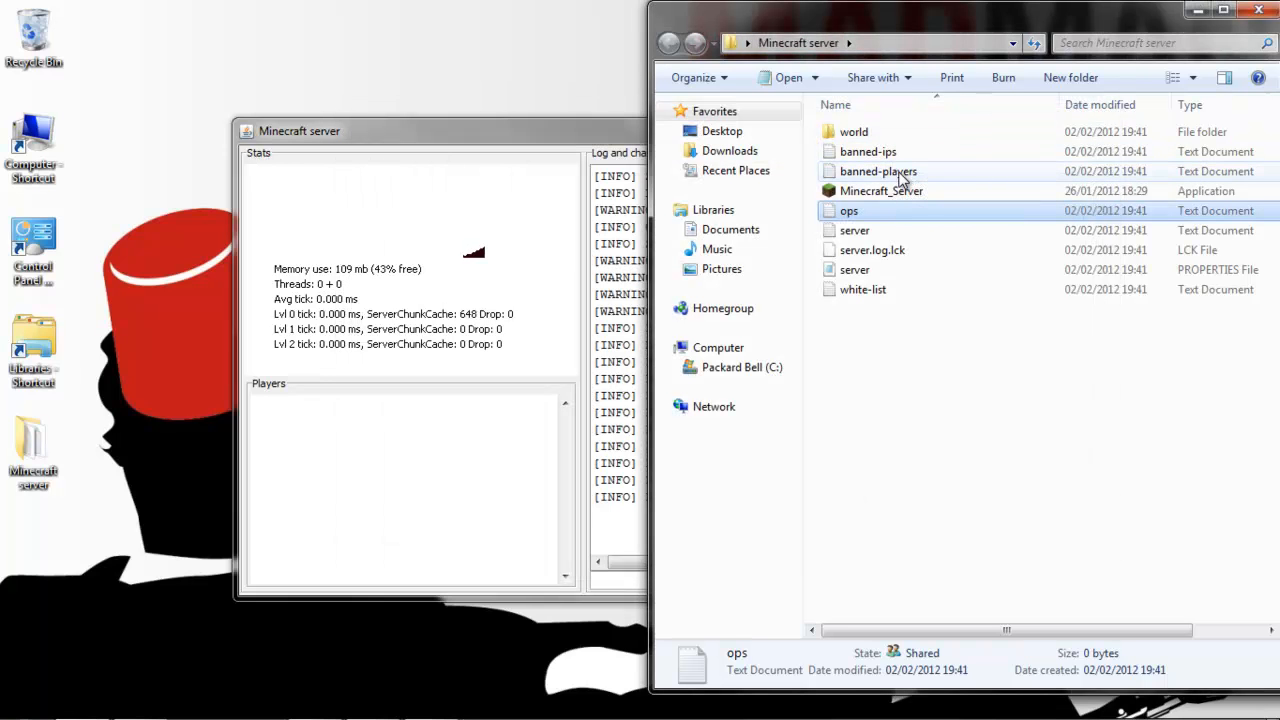
pyautogui.doubleClick(910, 291)
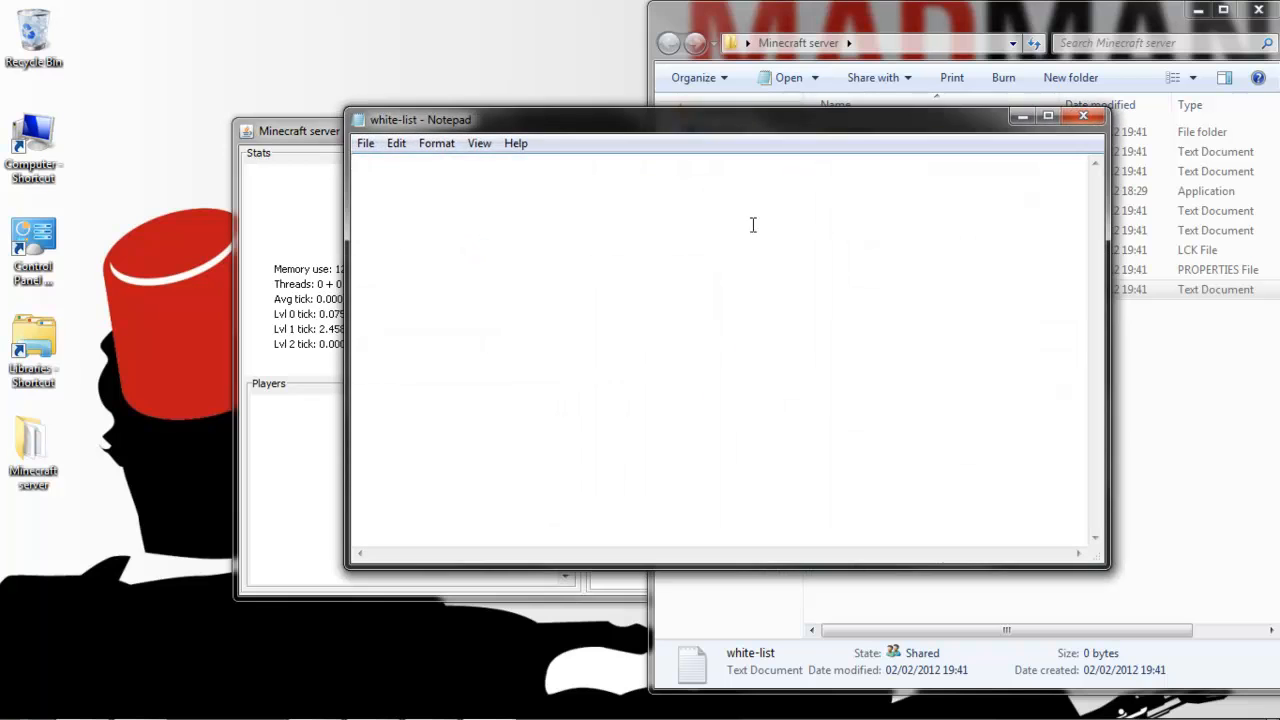
pyautogui.click(1083, 117)
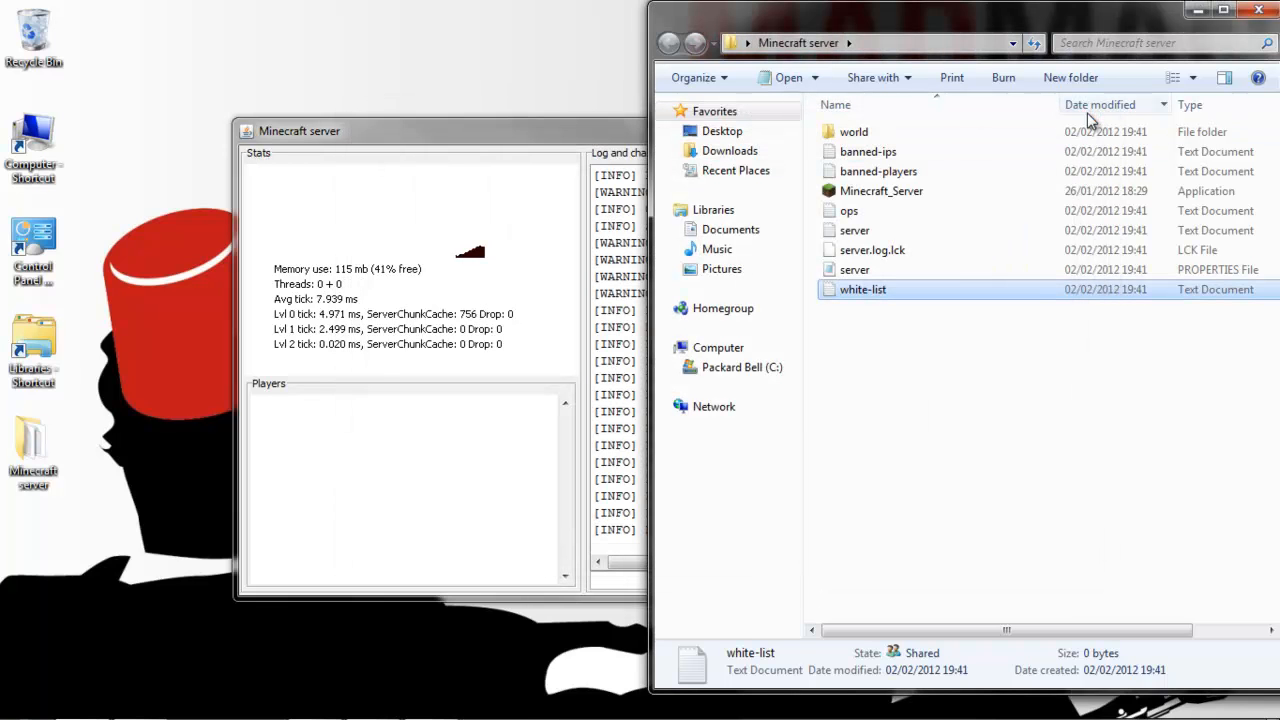
# - In the server properties file, set server-port to 25566 and server-ip to 192.168.1.6
pyautogui.doubleClick(929, 269)
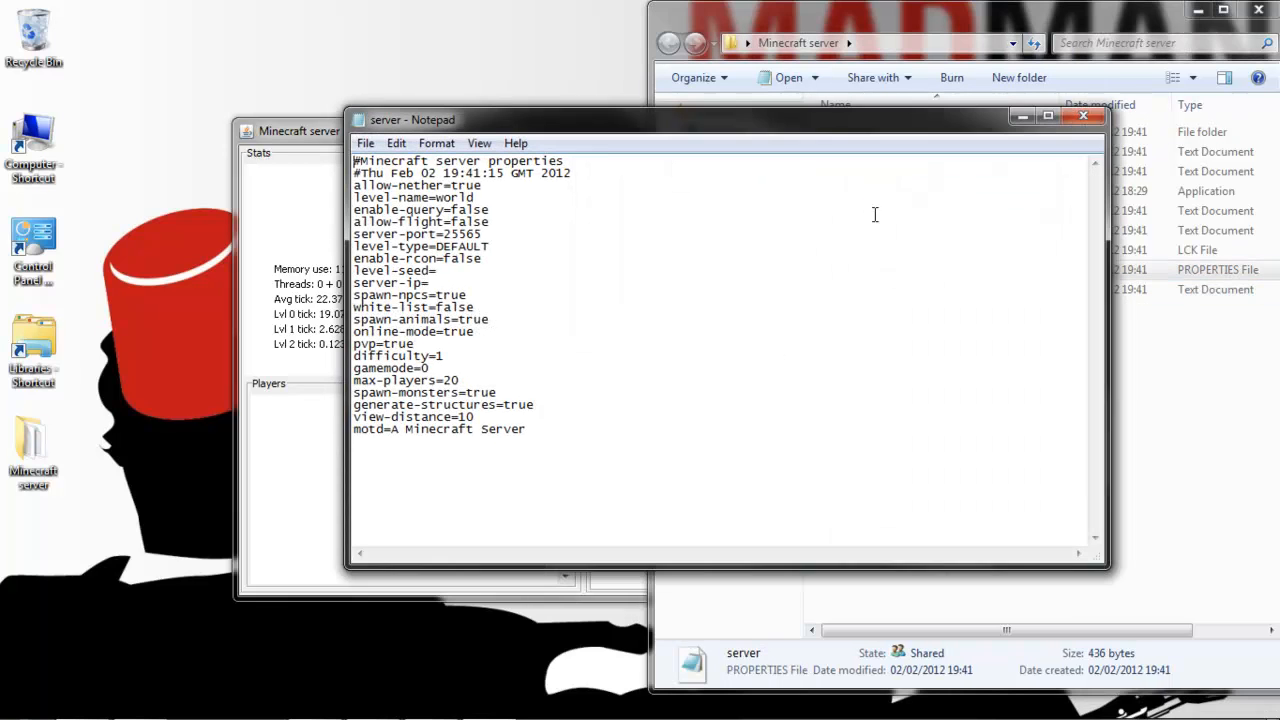
pyautogui.click(520, 235)
pyautogui.moveTo(450, 236); pyautogui.dragTo(484, 237)
pyautogui.click(484, 236)
pyautogui.press('BackSpace')
pyautogui.write('6')
pyautogui.click(466, 285)
pyautogui.write('192.168.1.6')
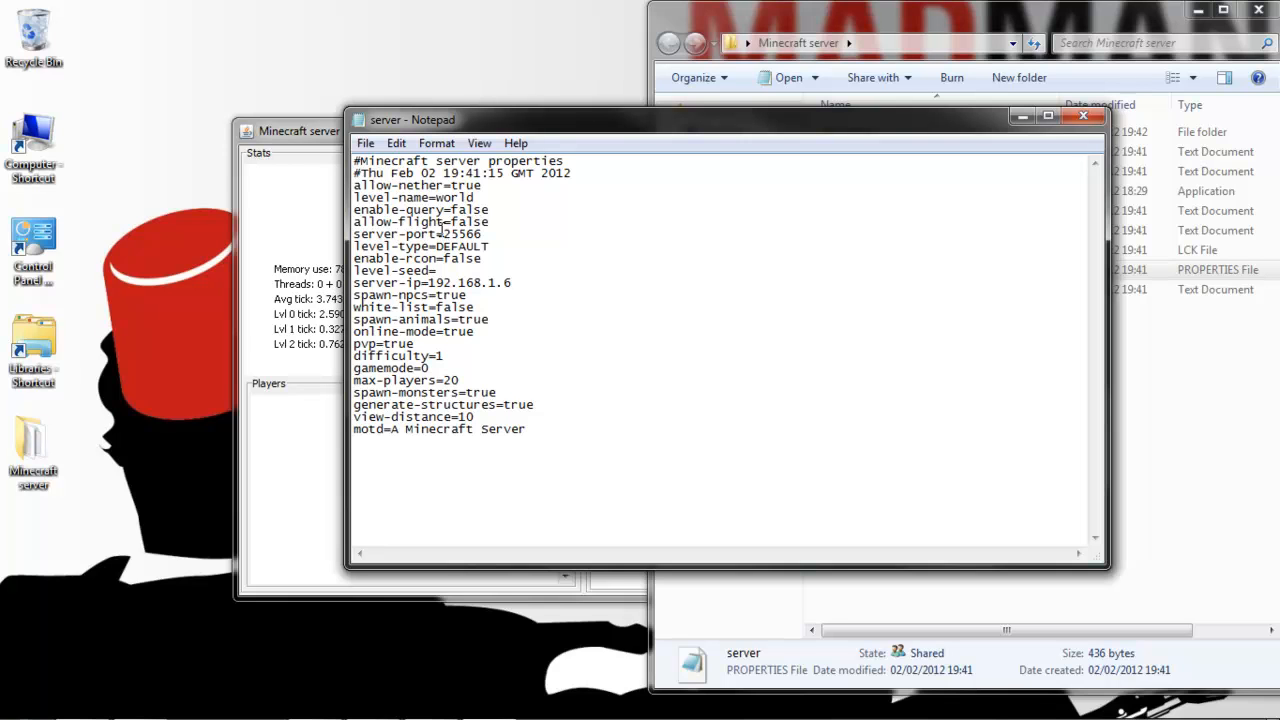
# - Go over the level-type, online-mode, pvp and difficulty settings in the server properties file
pyautogui.doubleClick(446, 247)
pyautogui.click(497, 250)
pyautogui.doubleClick(446, 247)
pyautogui.click(452, 248)
pyautogui.moveTo(490, 247); pyautogui.dragTo(447, 247)
pyautogui.click(504, 250)
pyautogui.moveTo(472, 336)
pyautogui.mouseDown()
pyautogui.moveTo(445, 336)
pyautogui.moveTo(460, 338)
pyautogui.mouseUp()
pyautogui.click(483, 337)
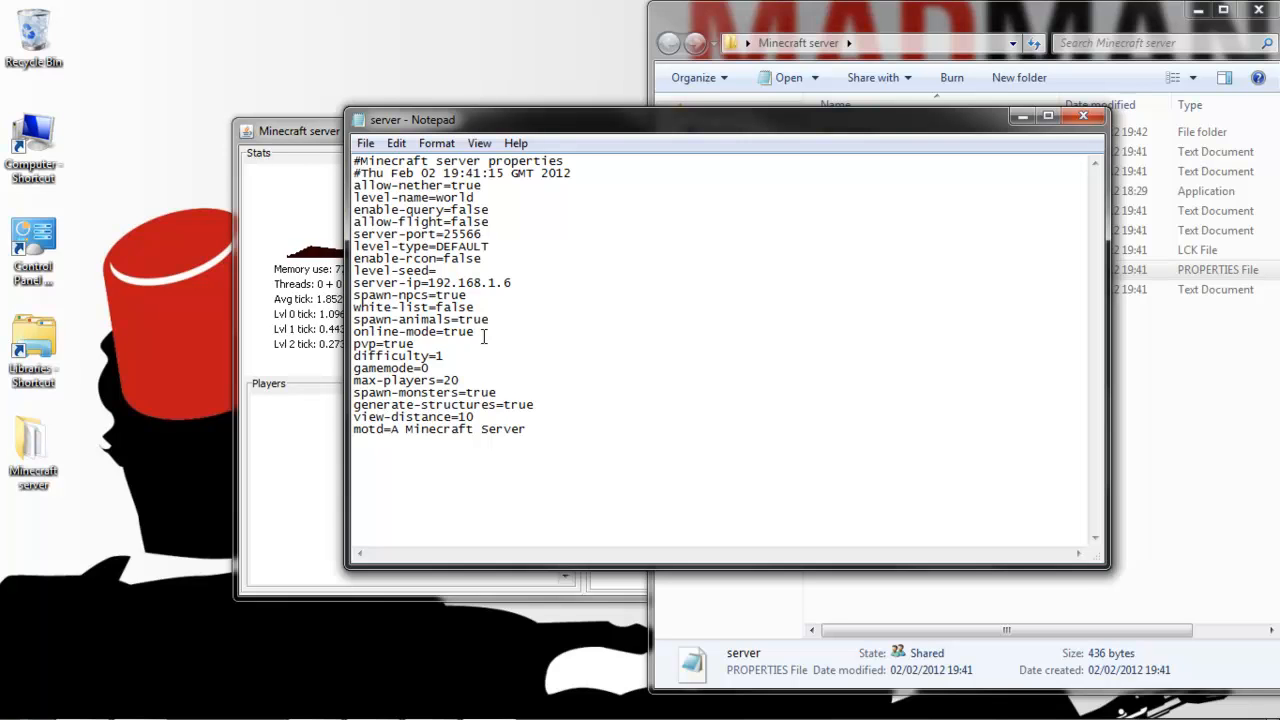
pyautogui.click(377, 344)
pyautogui.click(452, 355)
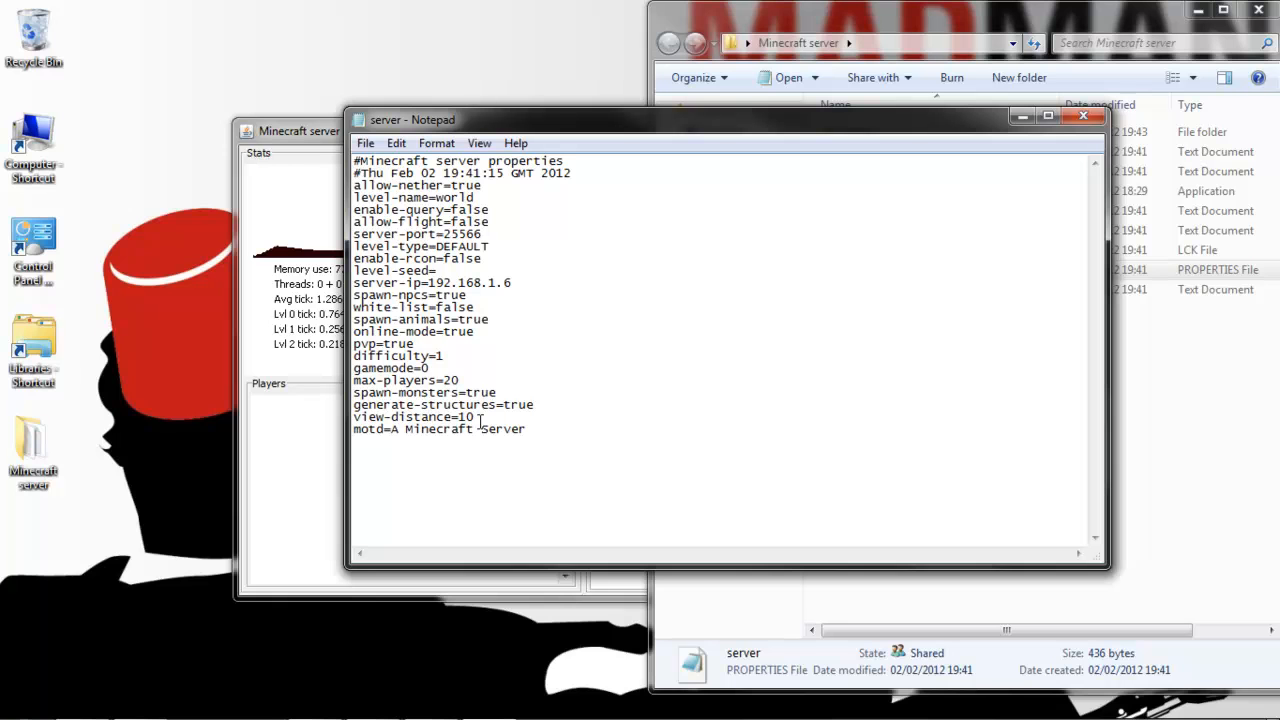
# - Close the server properties file with its changes saved, and bring the Minecraft server console forward ready for a command
pyautogui.click(1083, 117)
pyautogui.click(597, 387)
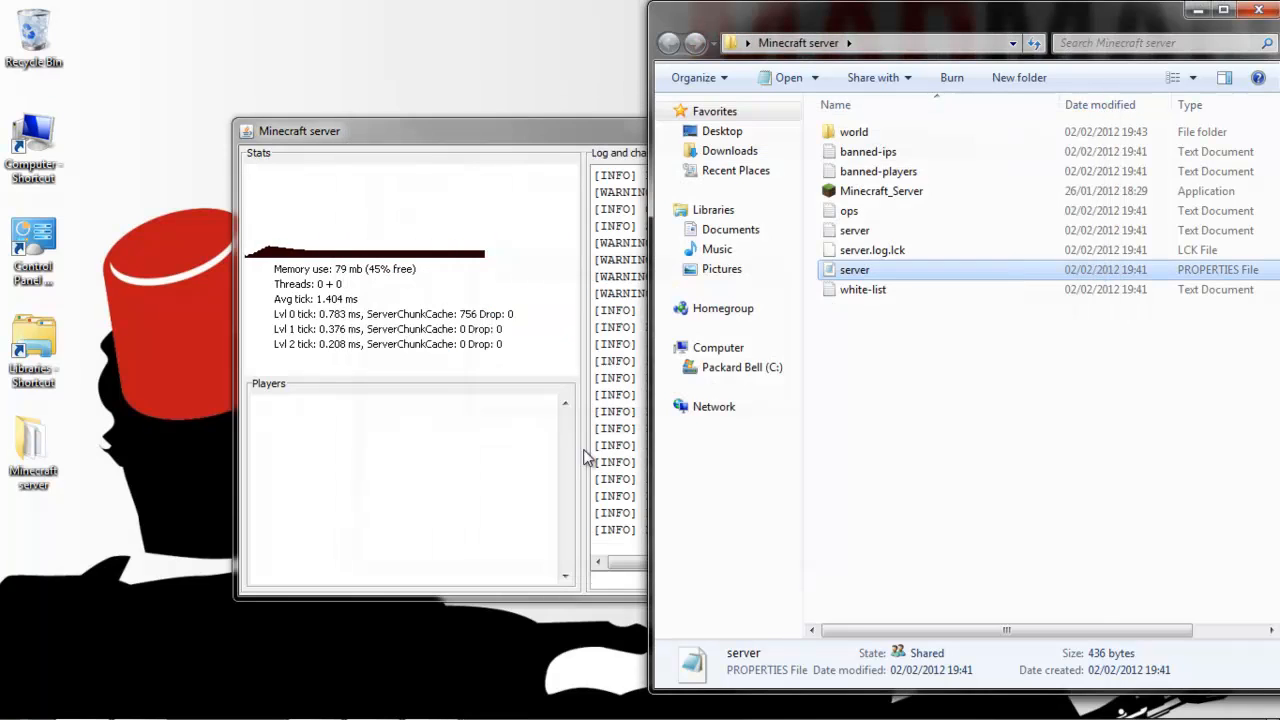
pyautogui.click(565, 500)
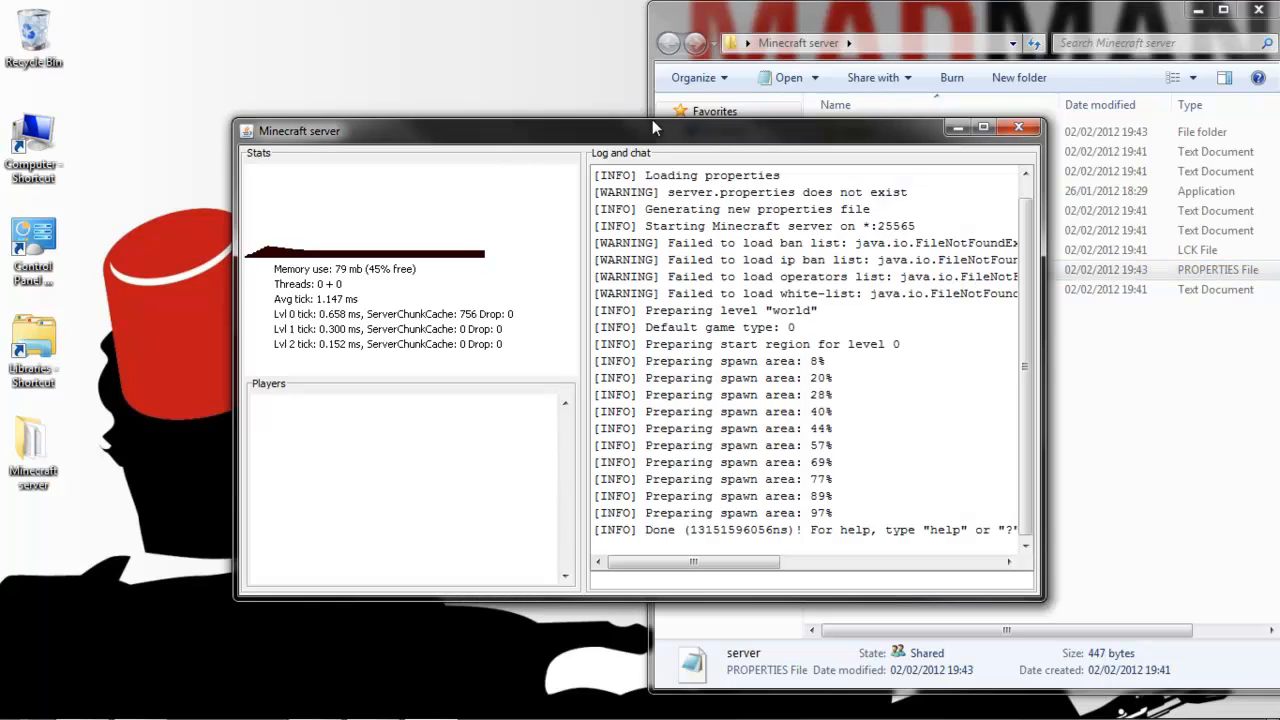
pyautogui.click(663, 581)
pyautogui.write('stop')
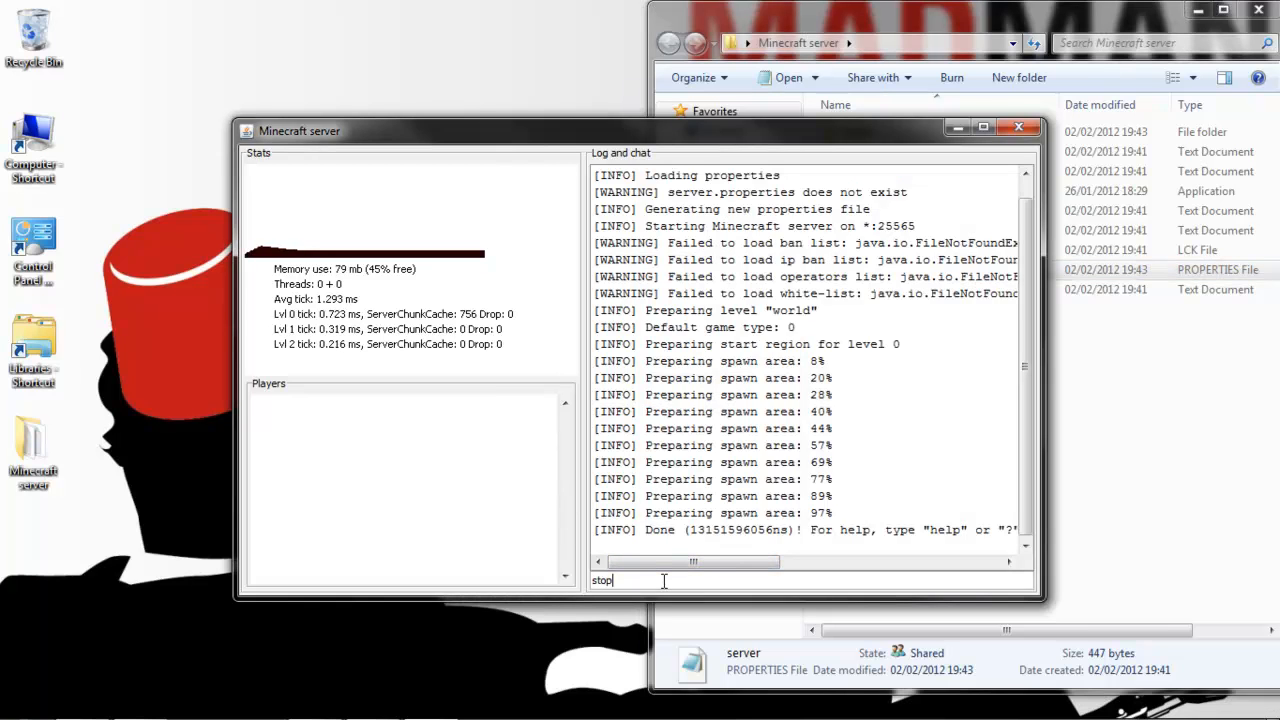
pyautogui.press('BackSpace')
pyautogui.press('BackSpace')
pyautogui.press('BackSpace')
pyautogui.press('BackSpace')
# - Make the player a server operator by running the op command with the player's username in the server console
pyautogui.write('op he')
pyautogui.press('BackSpace')
pyautogui.write('agentrocky2')
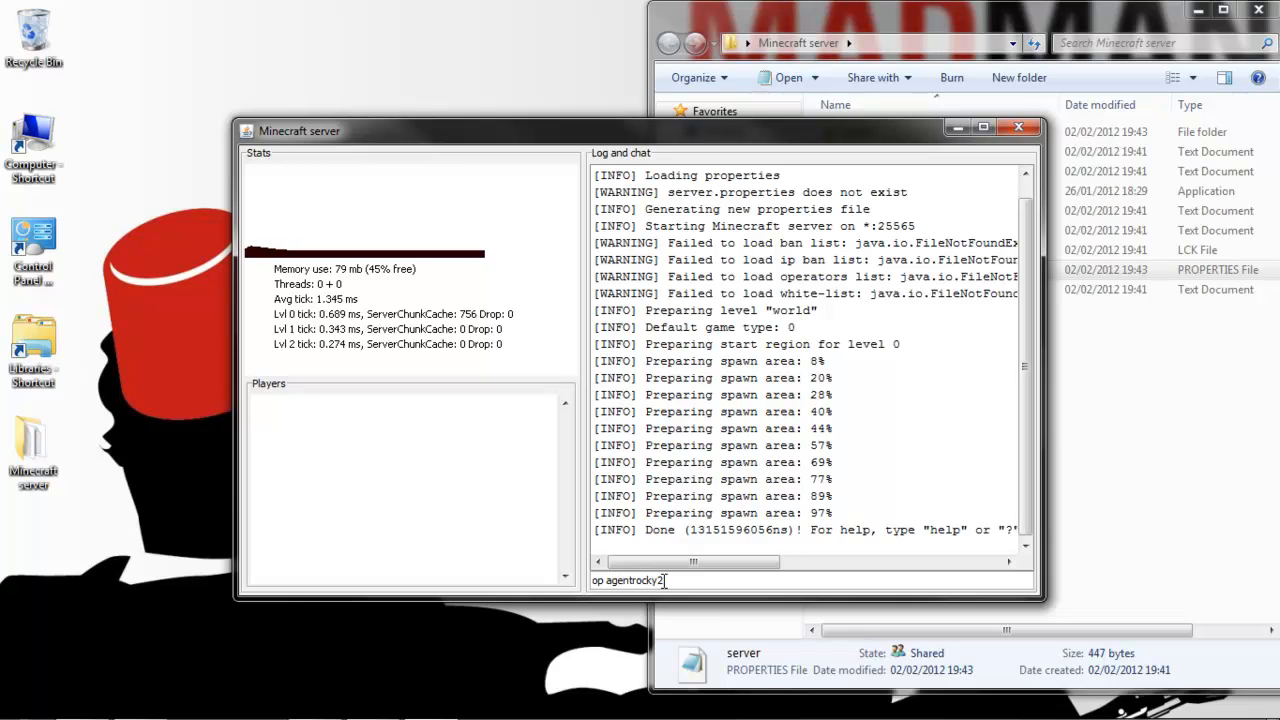
pyautogui.press('Return')
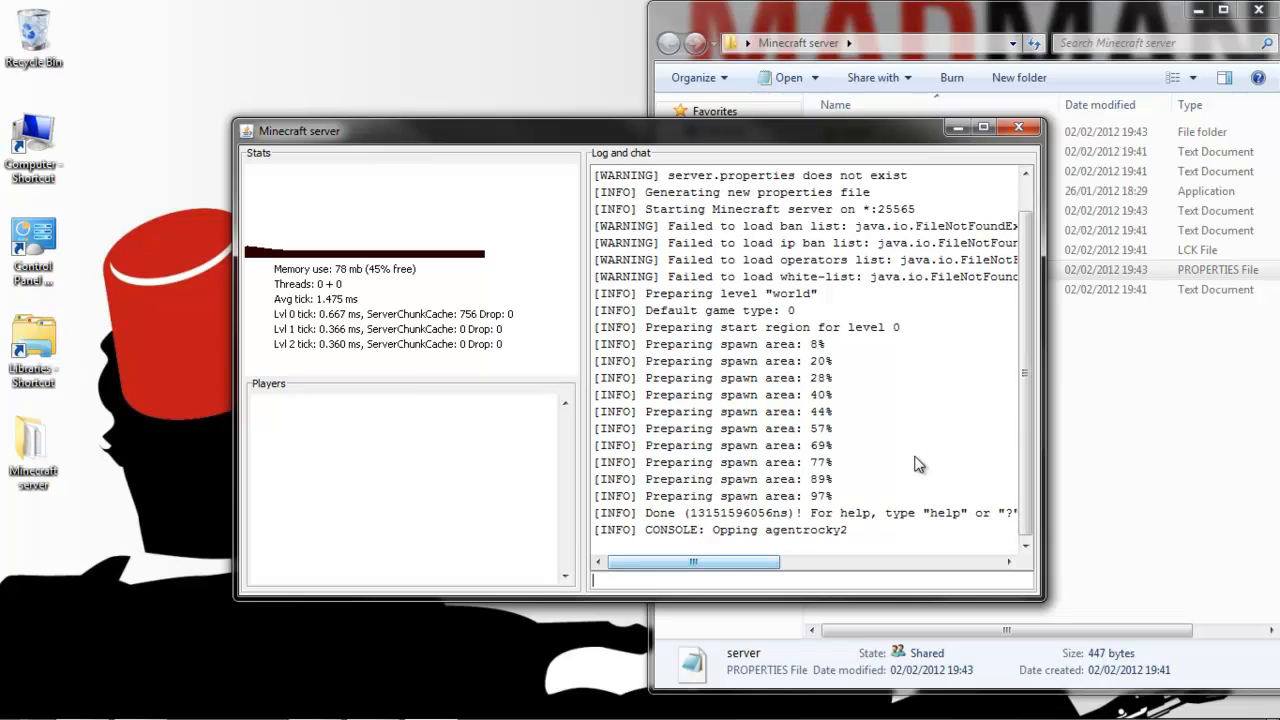
# - In the server console, set the world time to 0 and add 20 to it with the time commands
pyautogui.click(1151, 434)
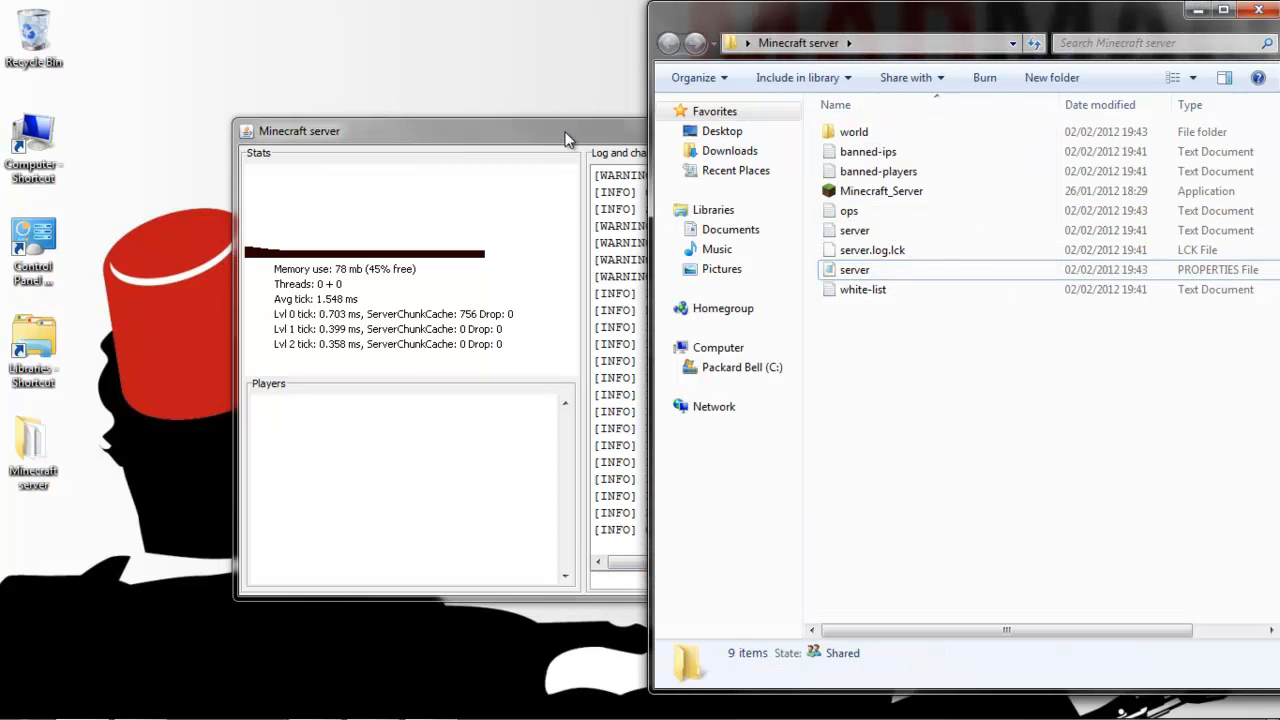
pyautogui.moveTo(565, 132); pyautogui.dragTo(560, 134)
pyautogui.write('t')
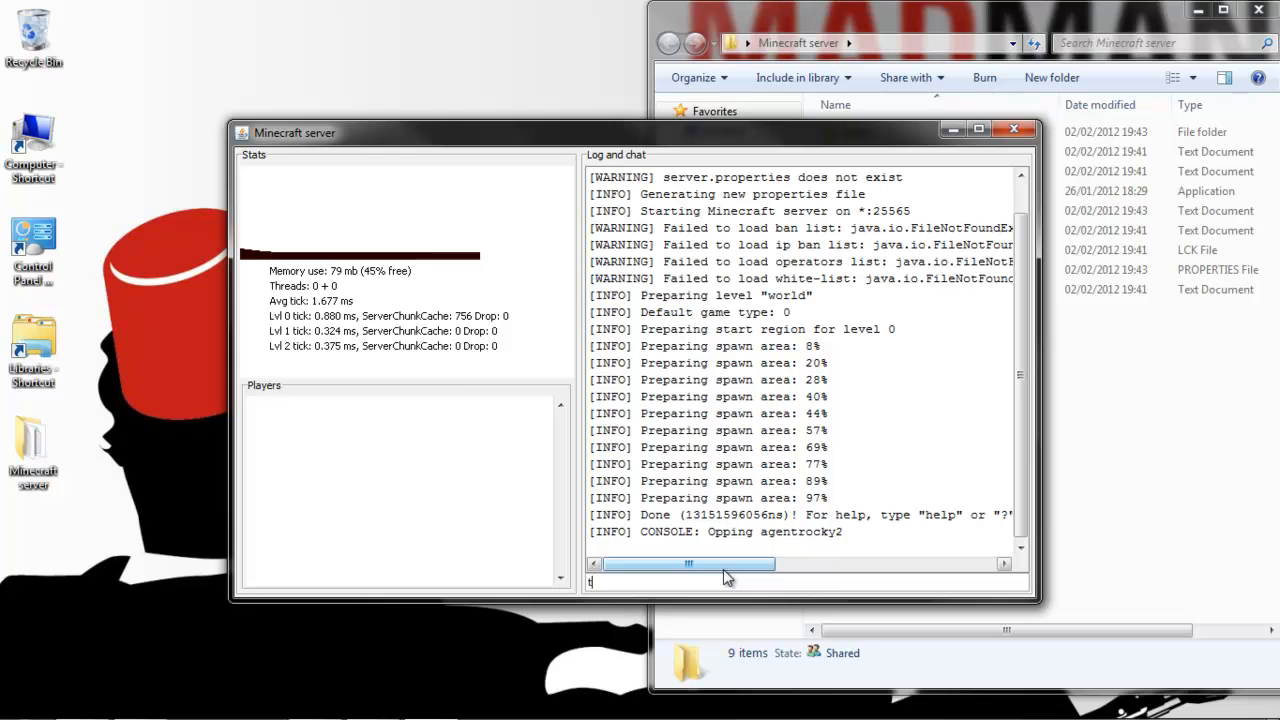
pyautogui.write('ime set 0')
pyautogui.press('Return')
pyautogui.write('time add 20')
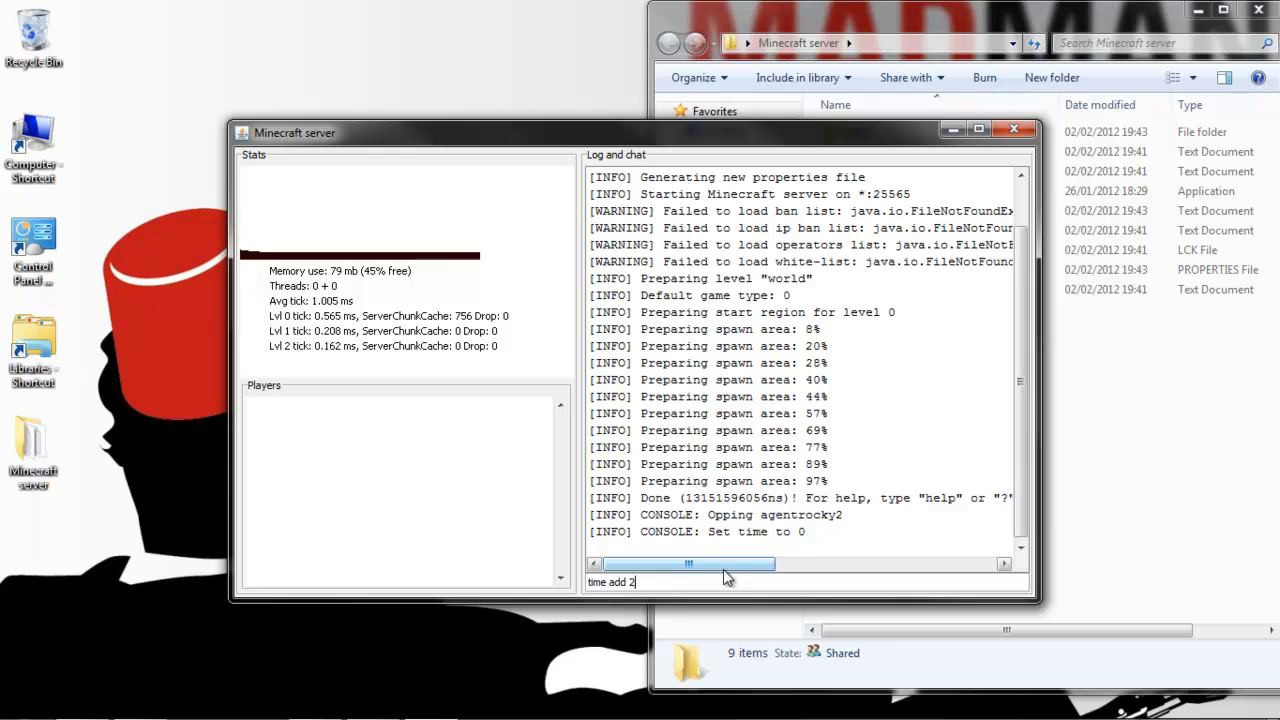
pyautogui.press('Return')
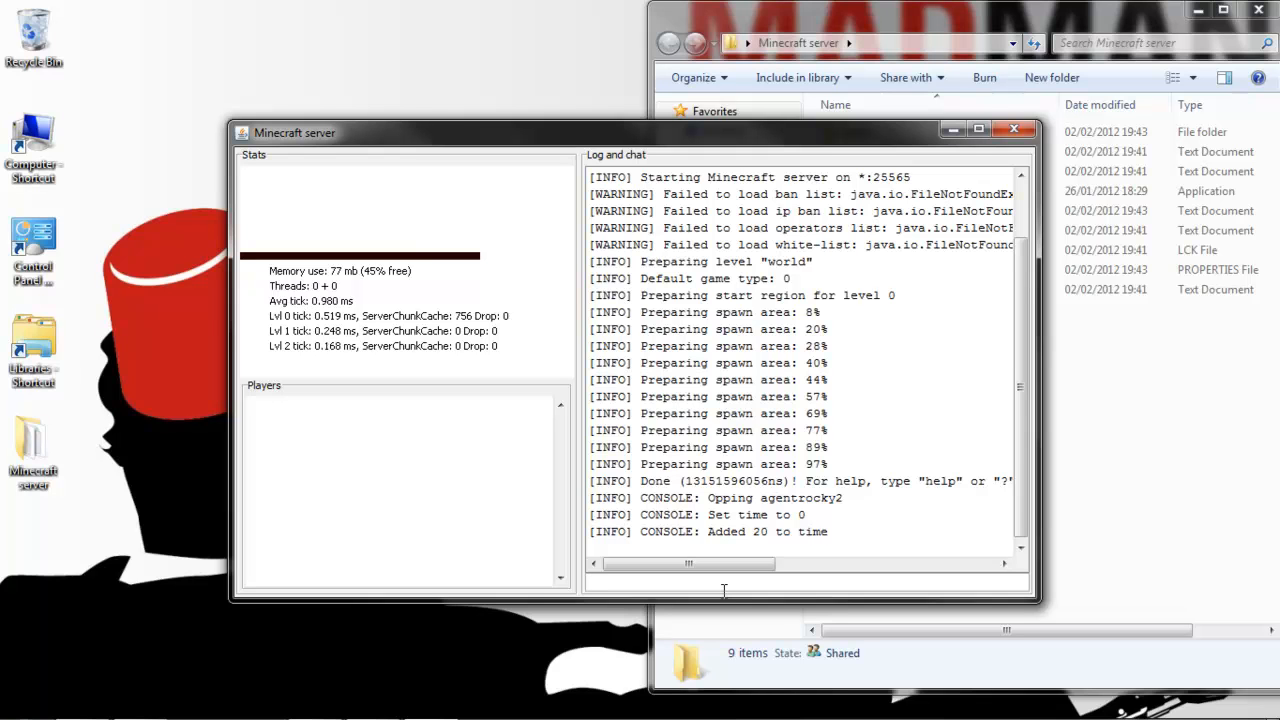
# - Shut down the Minecraft server with the stop command and close the Minecraft server folder
pyautogui.write('stop')
pyautogui.press('Return')
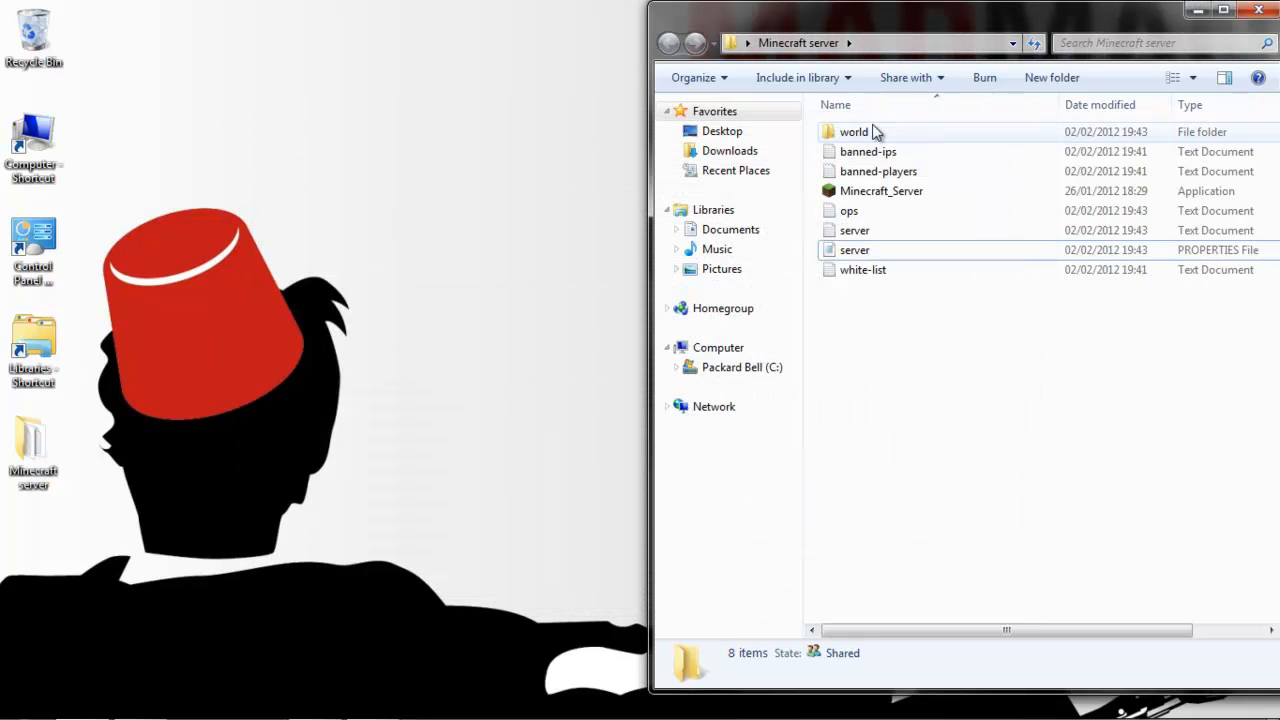
pyautogui.click(874, 132)
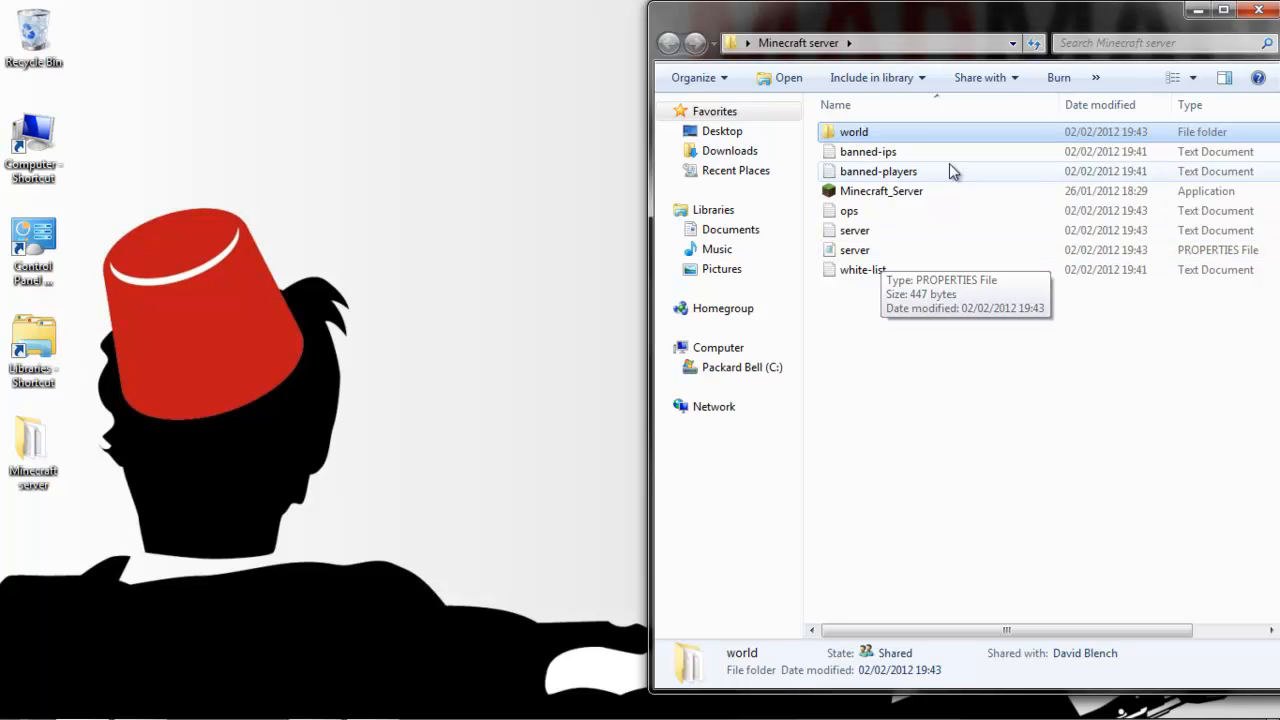
pyautogui.click(1257, 10)
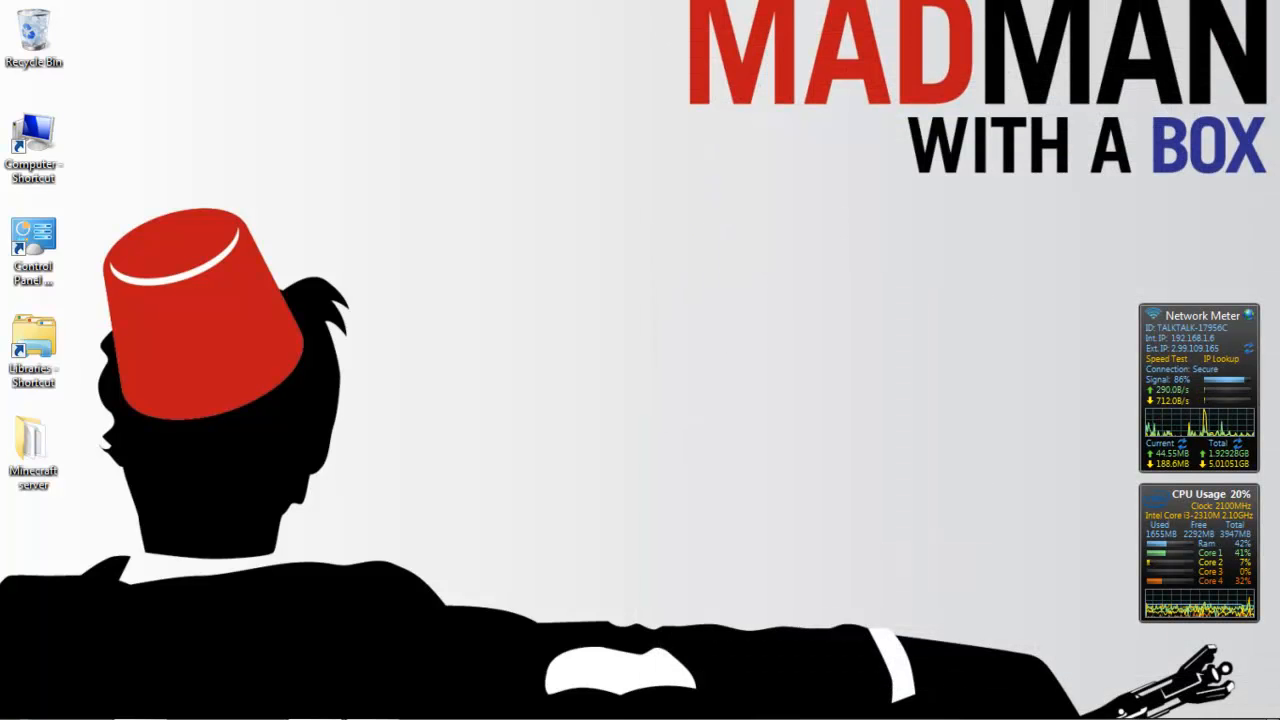